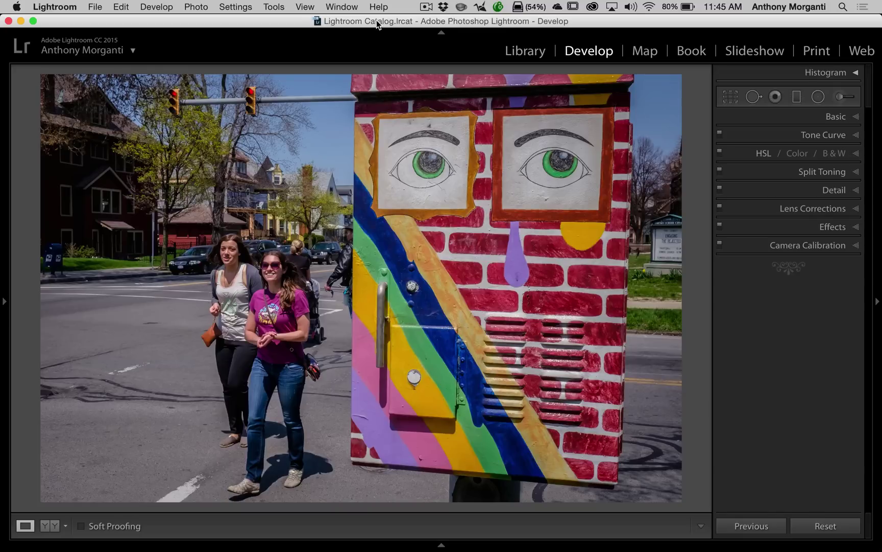
Step: Cycle the photo's info overlay through the file details and the exposure and lens details, and hide it
key(i)
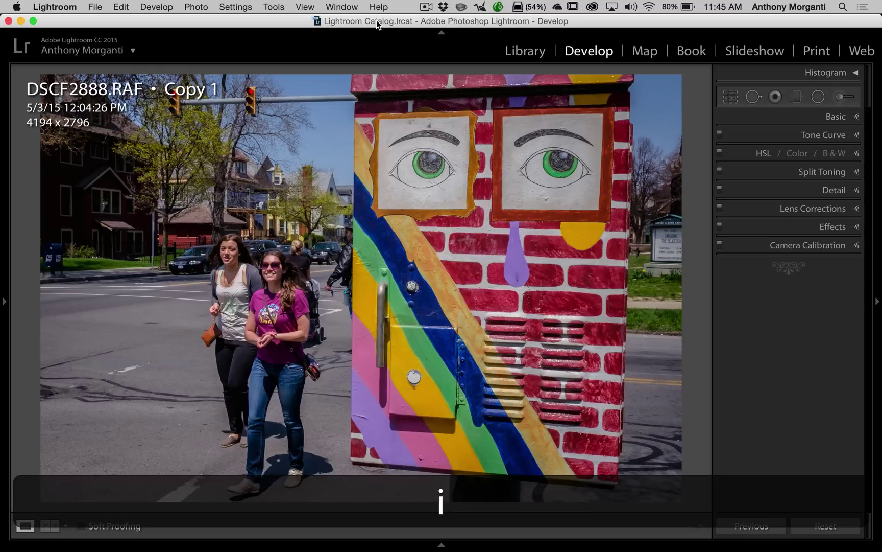
key(i)
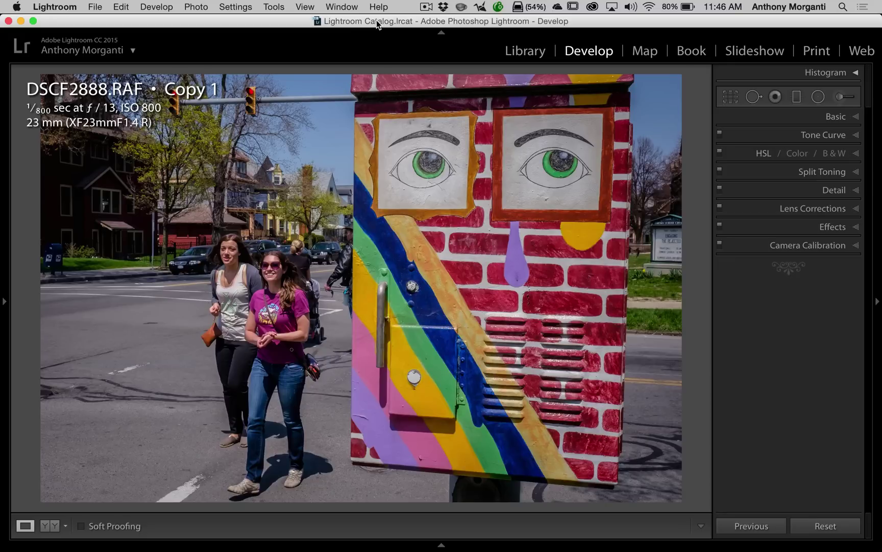
key(i)
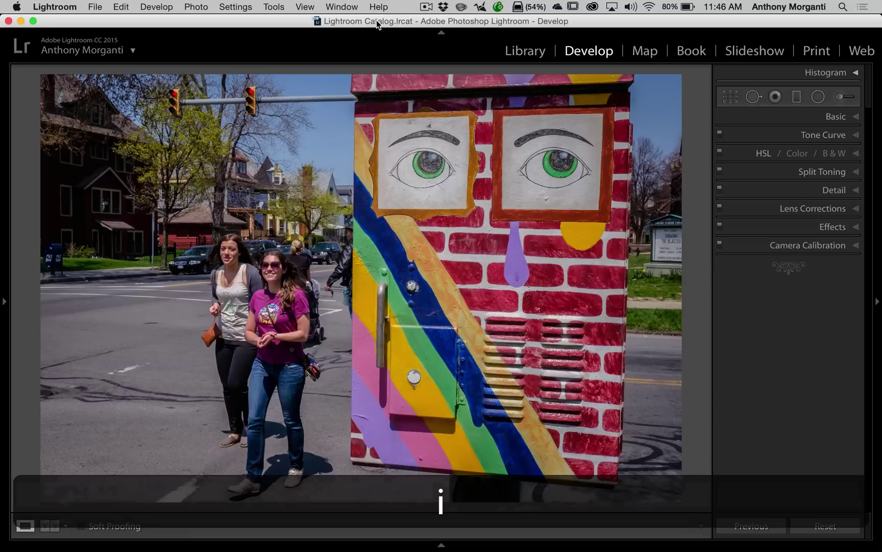
Step: Start an Adjustment Brush with all effect values reset, Saturation set to -100 and the brush Feather set to 10
click(839, 97)
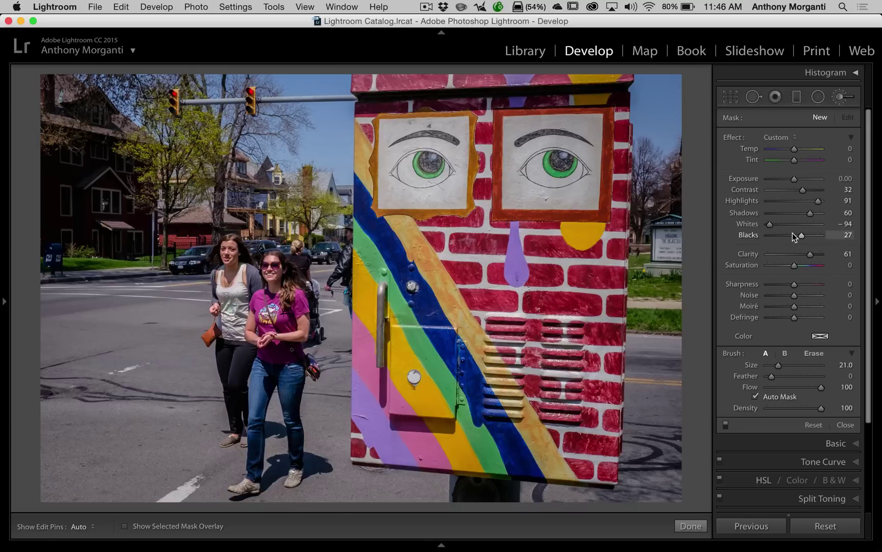
double_click(733, 136)
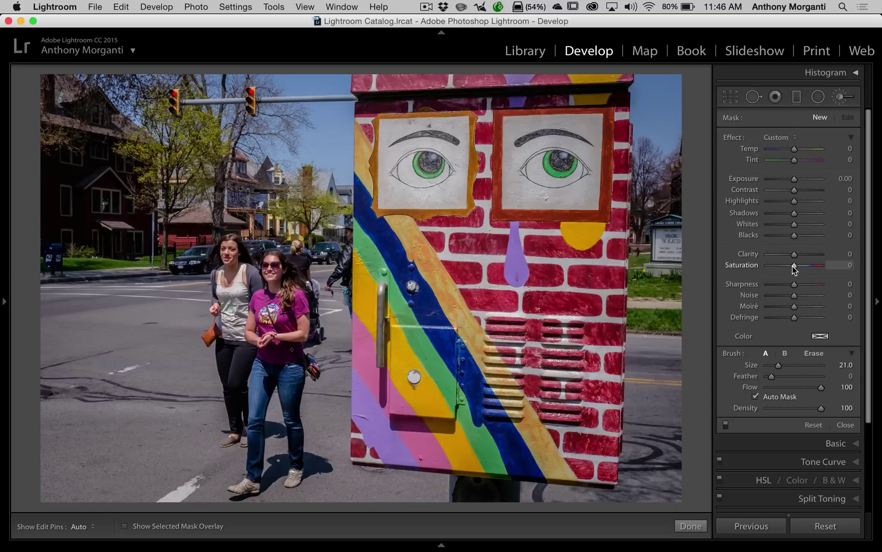
drag(794, 266, 750, 265)
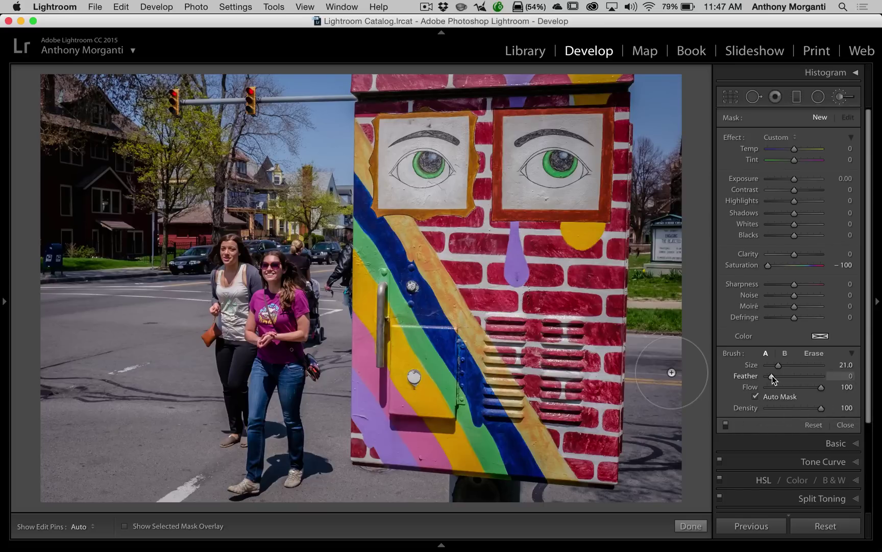
drag(774, 379, 775, 378)
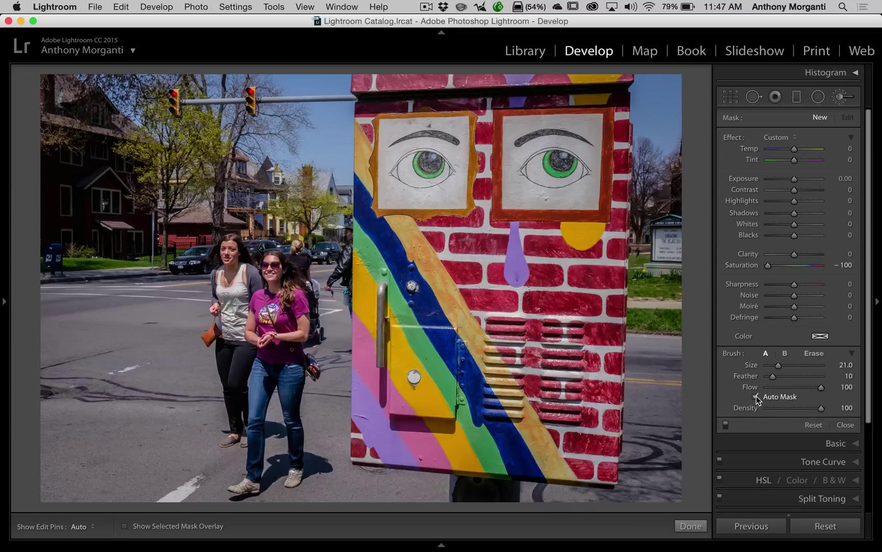
Step: With the brush size at 8.0 and Auto Mask on, paint the desaturation down the background beside the box's left edge
scroll(312, 105, down, 5)
scroll(337, 75, up, 1)
key(h)
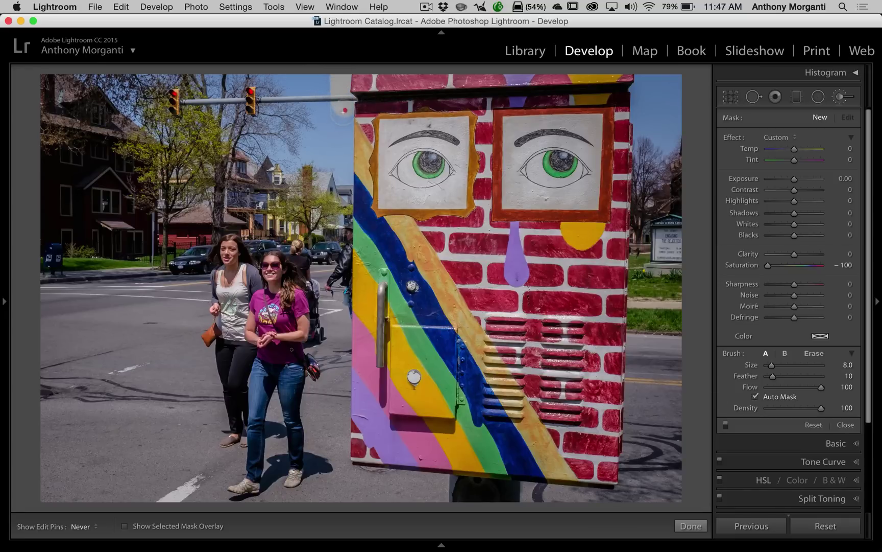
drag(344, 110, 345, 158)
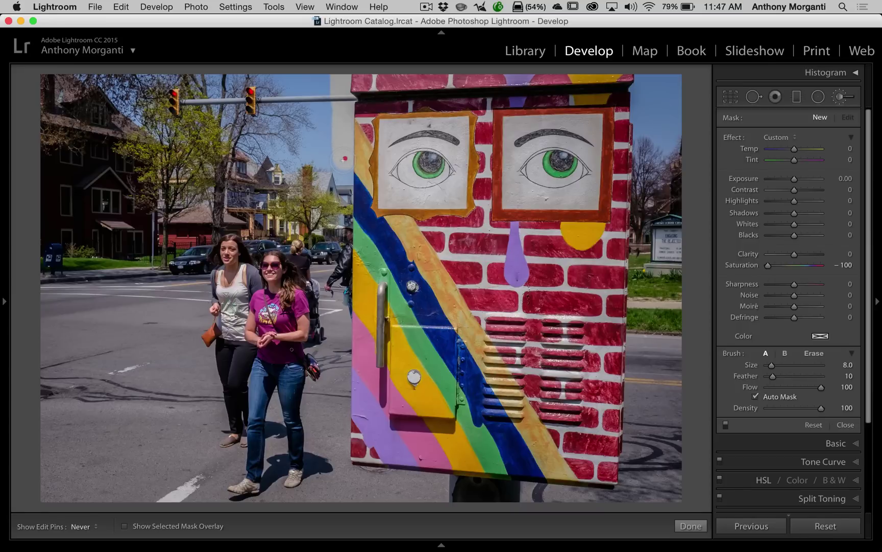
drag(345, 159, 344, 184)
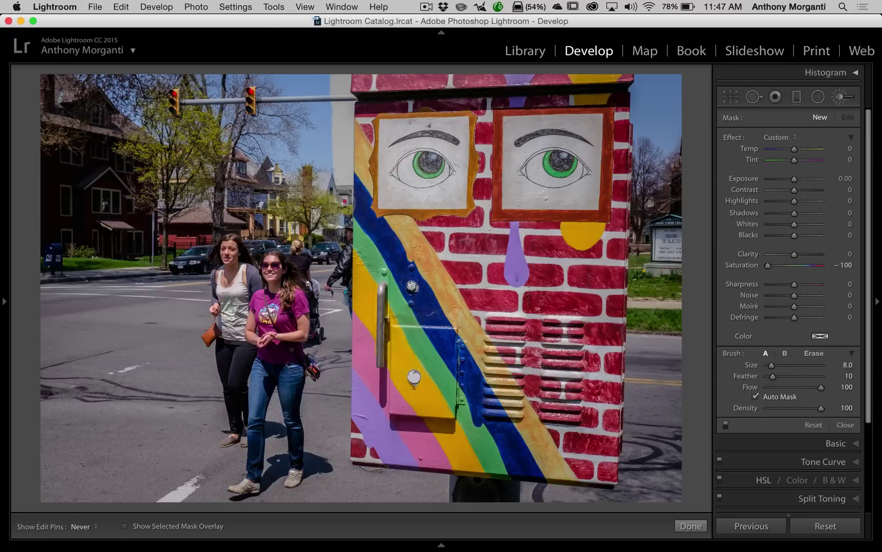
drag(341, 211, 341, 296)
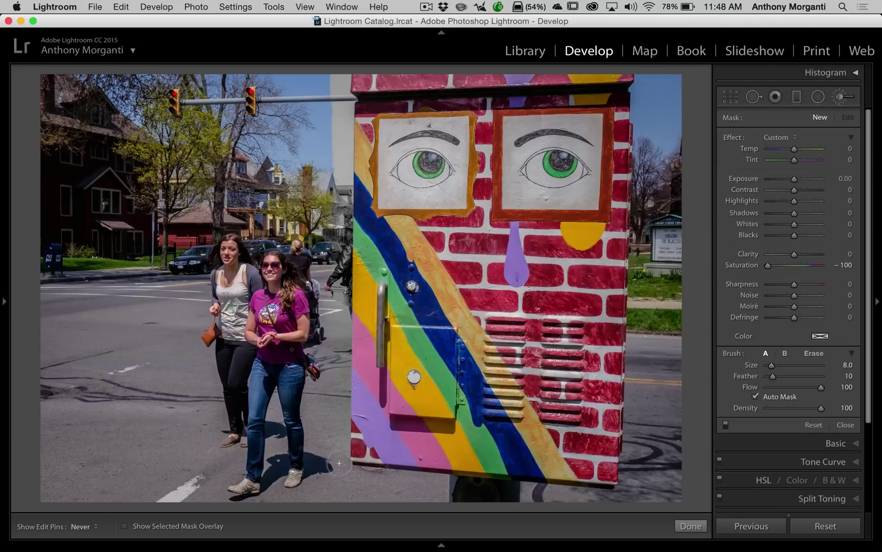
Step: Paint the same desaturation along the background beside the box's right edge, up to the top of the photo
key(h)
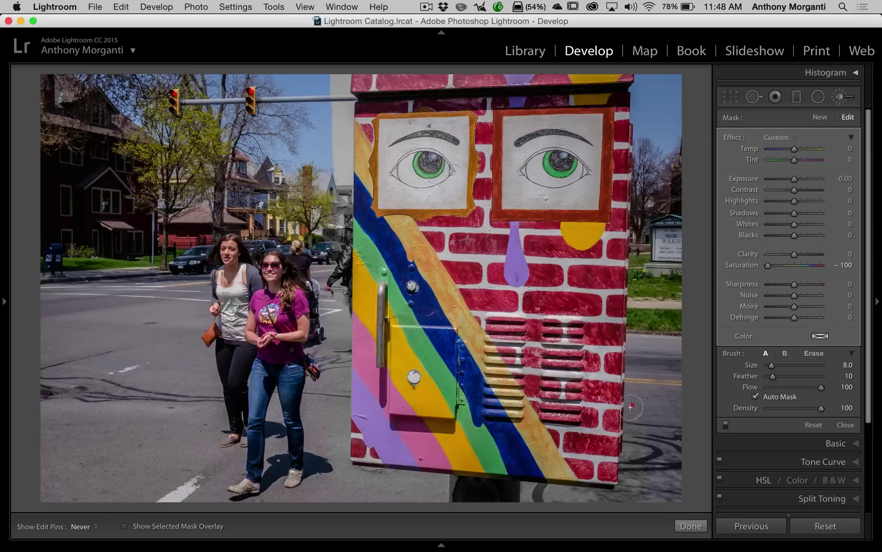
drag(632, 371, 633, 73)
key(h)
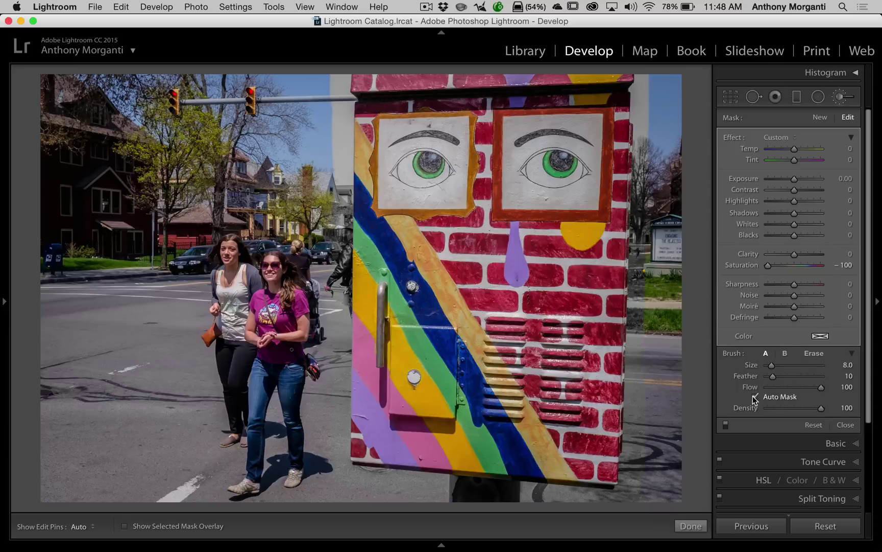
Step: Enlarge the brush to 24.0 and desaturate the sky, trees and houses in the photo's upper left
scroll(151, 223, up, 5)
drag(309, 109, 36, 114)
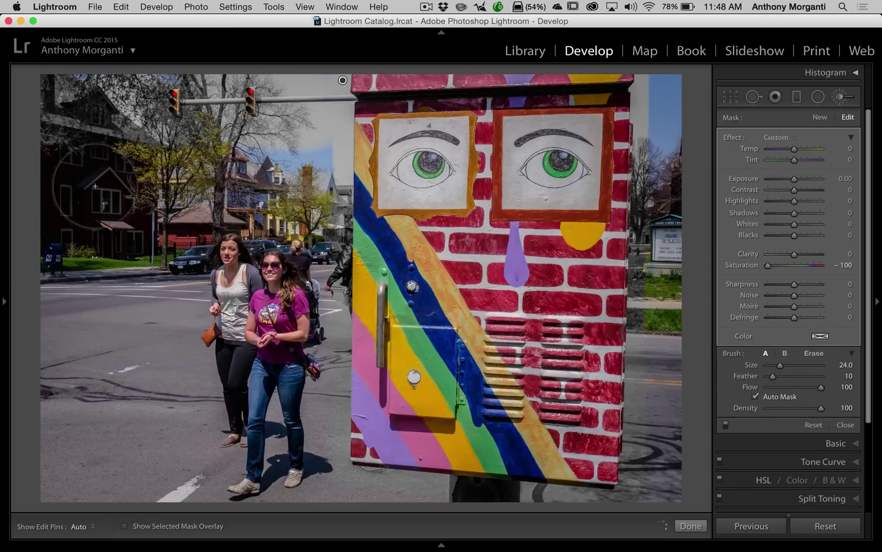
key(h)
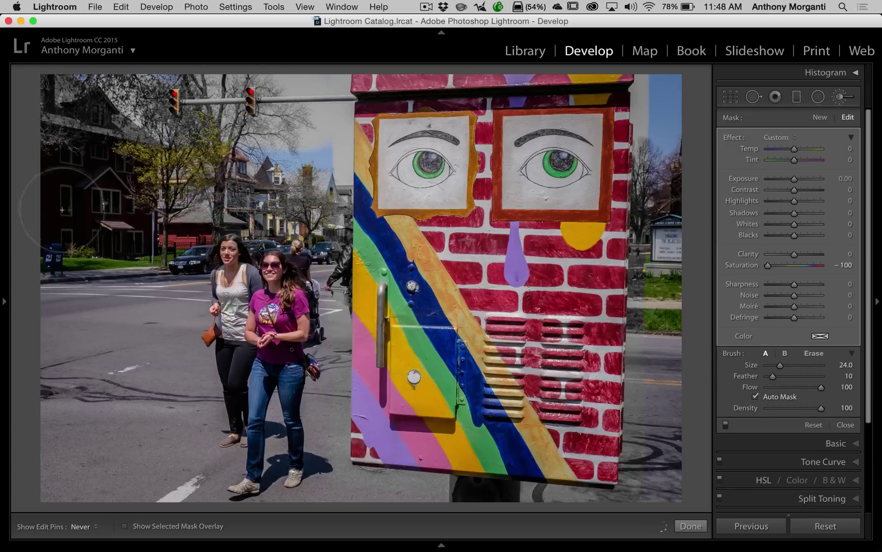
key(h)
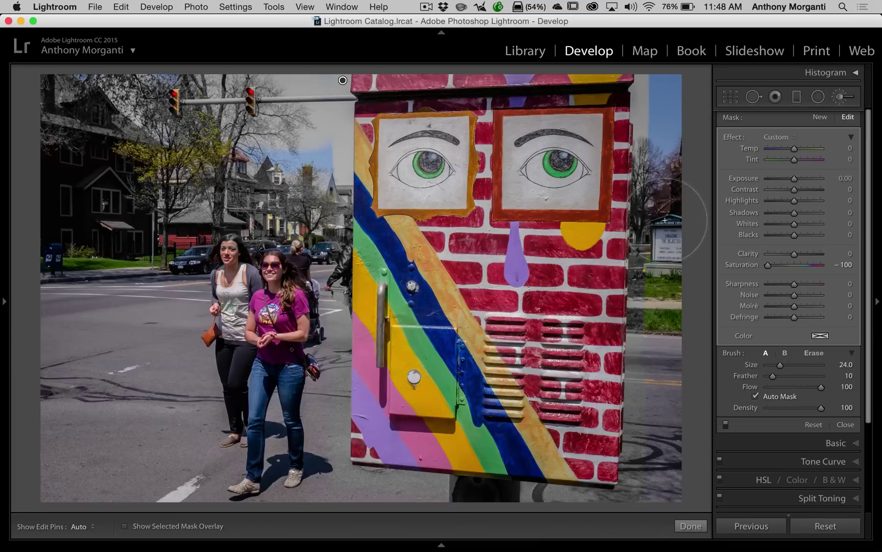
Step: Turn off Auto Mask, set the brush Feather to 0 and enlarge the brush size to 38.0
click(755, 396)
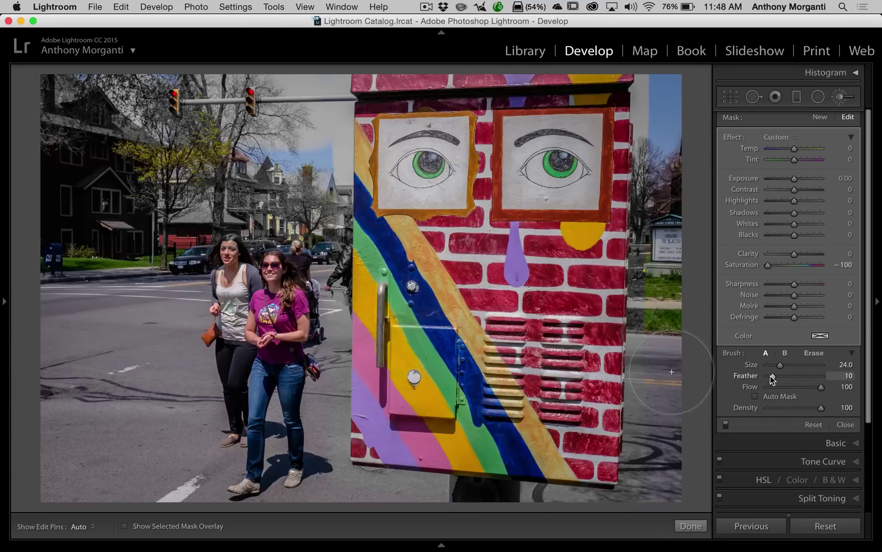
drag(772, 376, 753, 376)
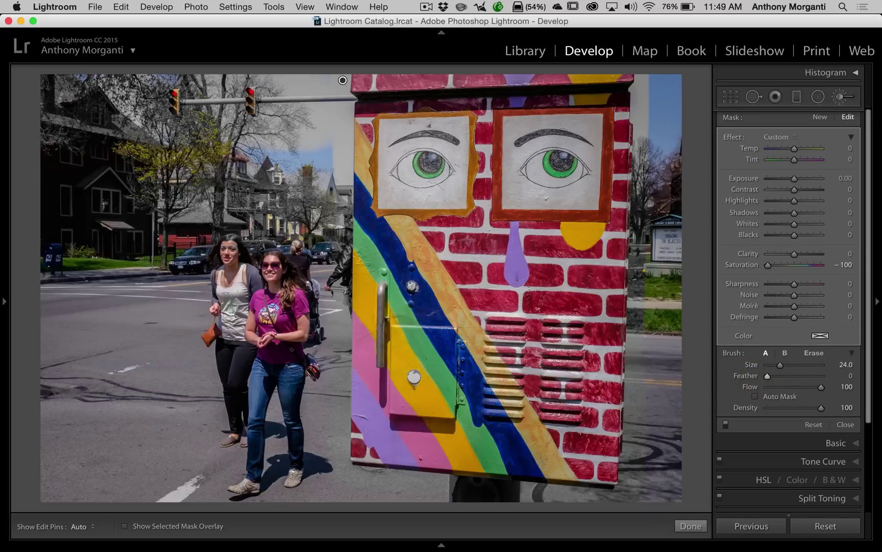
scroll(198, 129, up, 5)
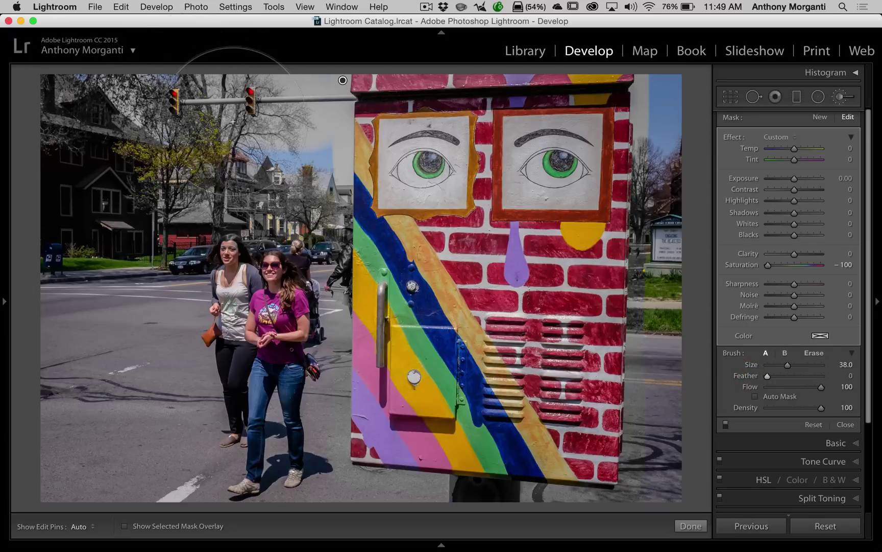
Step: Desaturate the remaining colour left of the box, covering the traffic lights, trees, pedestrians, grass and street
key(h)
key(h)
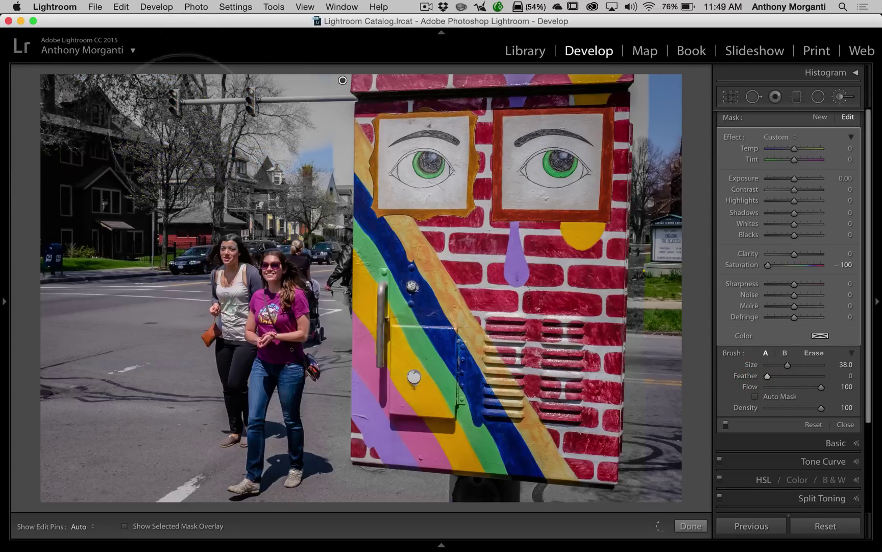
key(h)
mouse_move(248, 91)
mouse_down()
mouse_move(102, 128)
mouse_move(87, 194)
mouse_move(271, 266)
mouse_move(296, 322)
mouse_up()
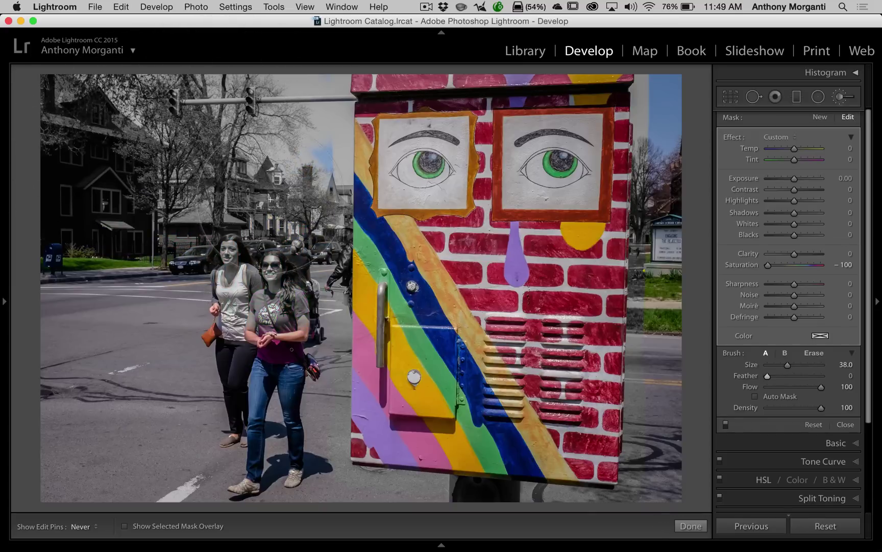
key(h)
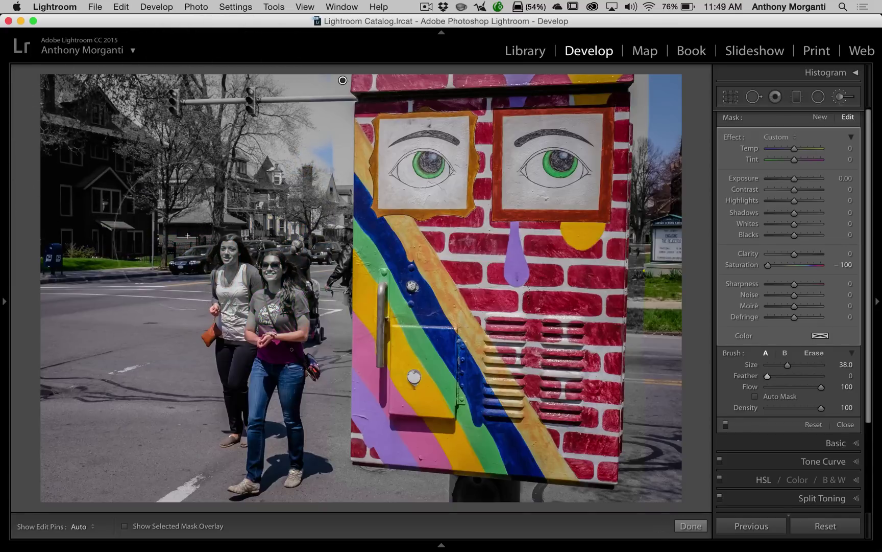
key(h)
mouse_move(118, 230)
mouse_down()
mouse_move(66, 235)
mouse_move(214, 290)
mouse_move(271, 348)
mouse_move(268, 459)
mouse_move(284, 413)
mouse_move(118, 477)
mouse_up()
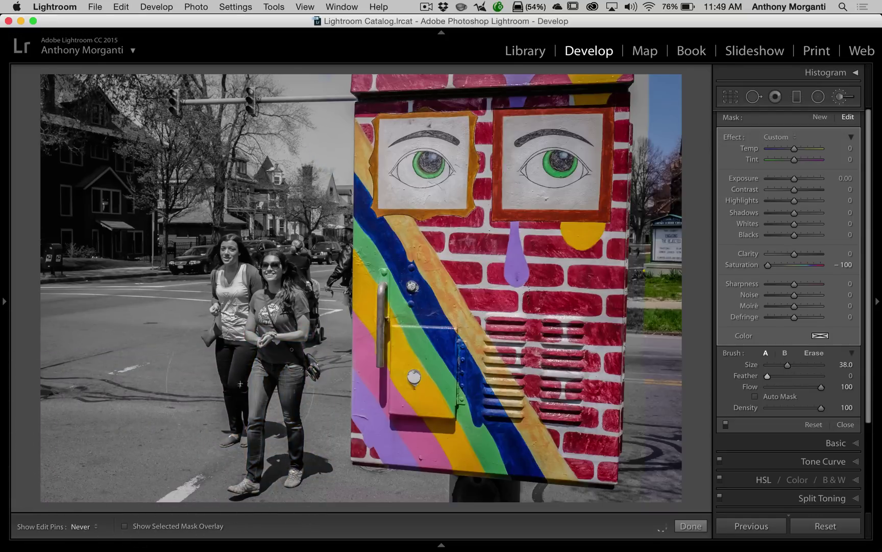
key(h)
Step: Reduce the brush size to 14.0 and desaturate the sky, sign, grass and road to the right of the box
scroll(289, 498, down, 6)
key(h)
scroll(639, 508, up, 3)
key(h)
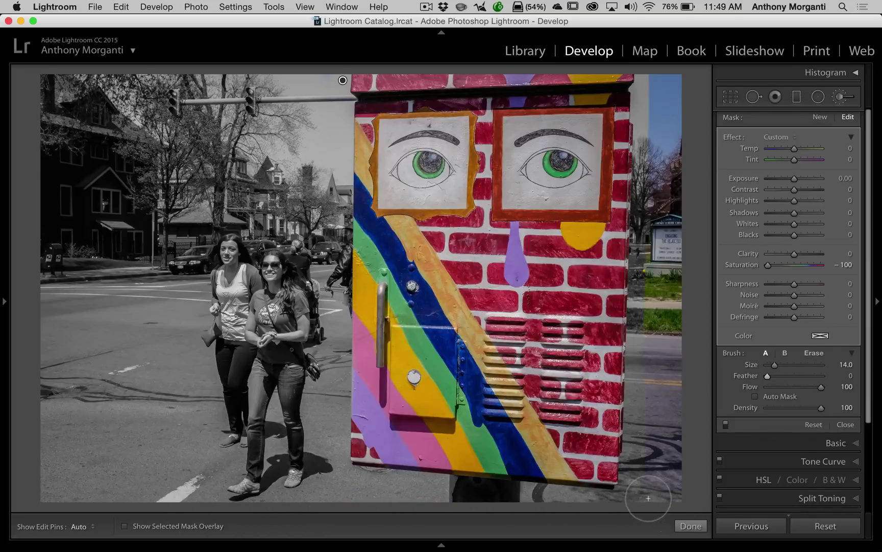
mouse_move(653, 309)
mouse_down()
mouse_move(656, 345)
mouse_move(648, 248)
mouse_move(656, 87)
mouse_move(670, 96)
mouse_move(684, 177)
mouse_move(684, 356)
mouse_up()
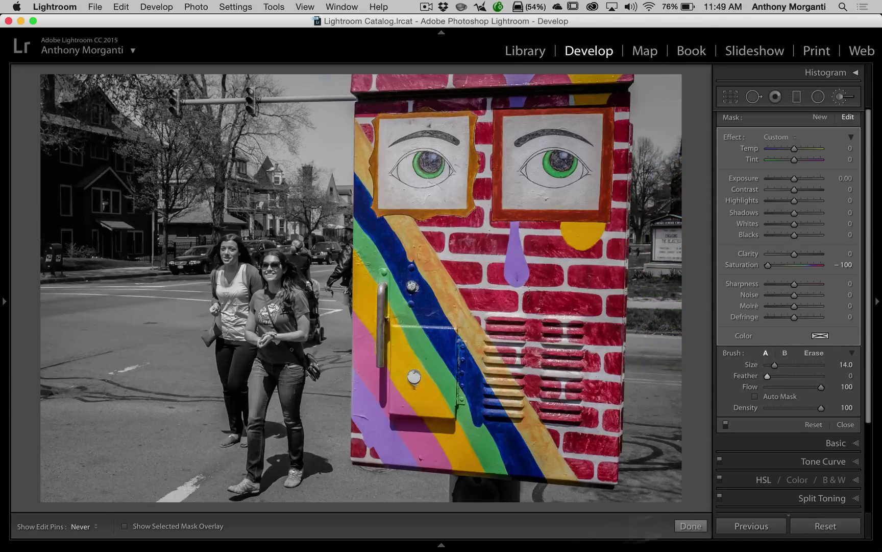
key(h)
mouse_move(342, 81)
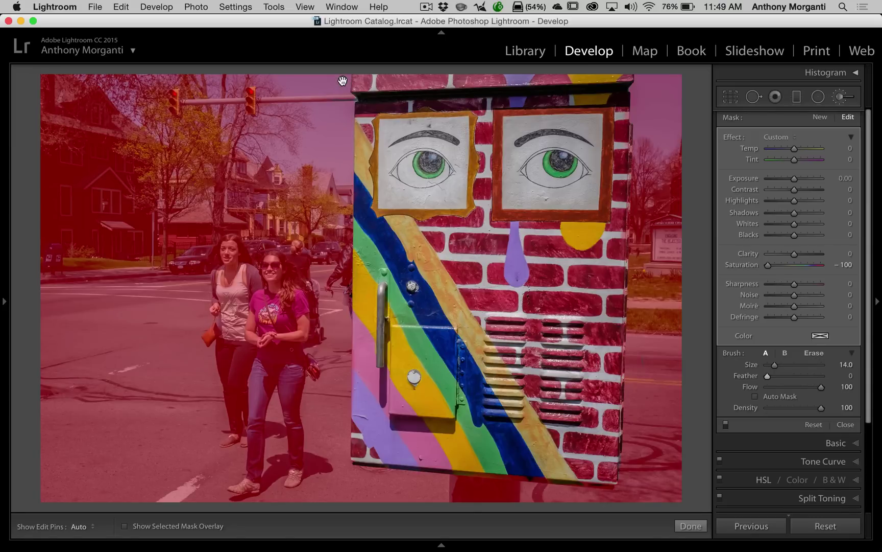
Step: Set the brush size to 15.0 and paint the desaturation over the upper part of the box's green stripe
key(bracketleft)
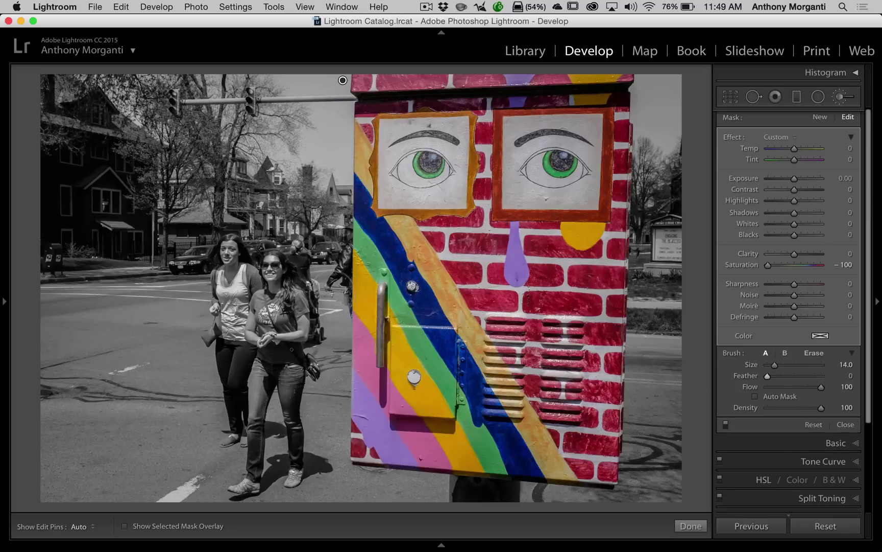
key(bracketleft)
key(bracketleft)
key(bracketleft)
key(bracketleft)
key(bracketleft)
key(h)
key(bracketright)
key(bracketright)
key(bracketright)
key(h)
drag(375, 268, 435, 367)
key(h)
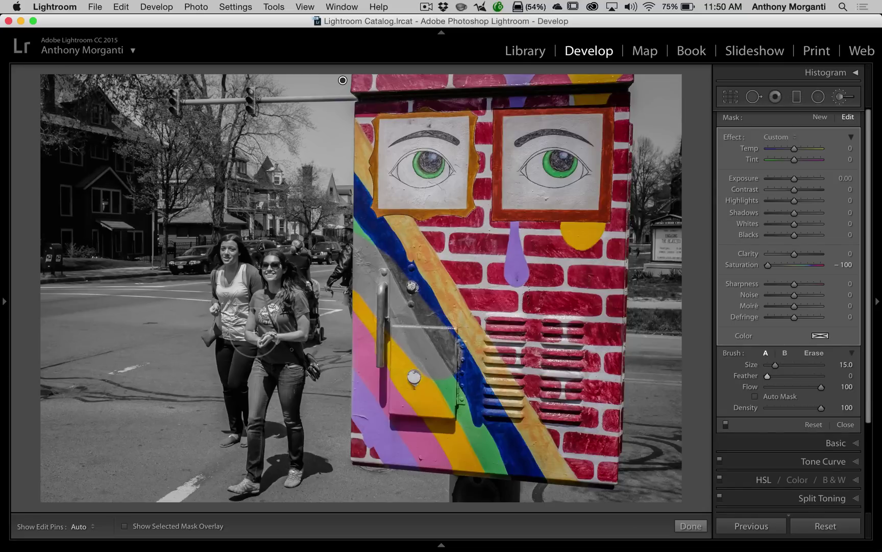
Step: Erase the desaturation from the box's green stripe using the Erase brush with Auto Mask
key(alt)
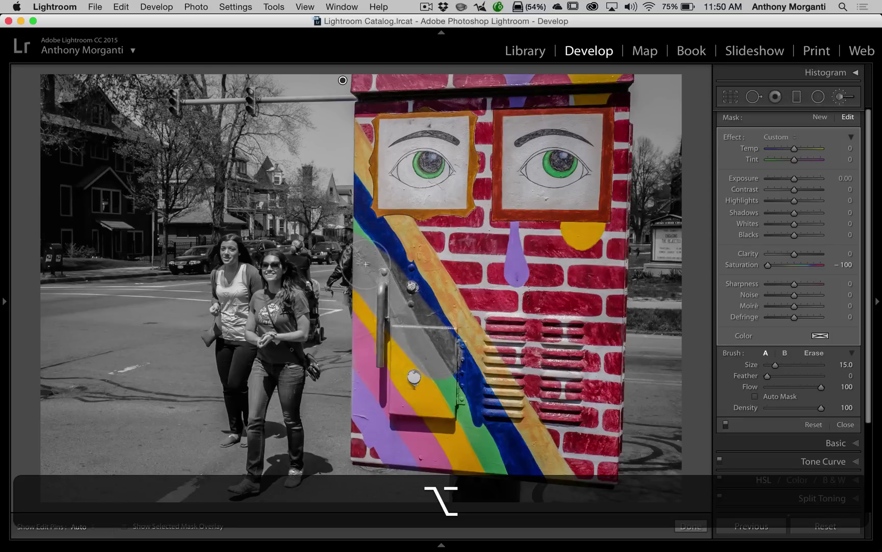
key(alt)
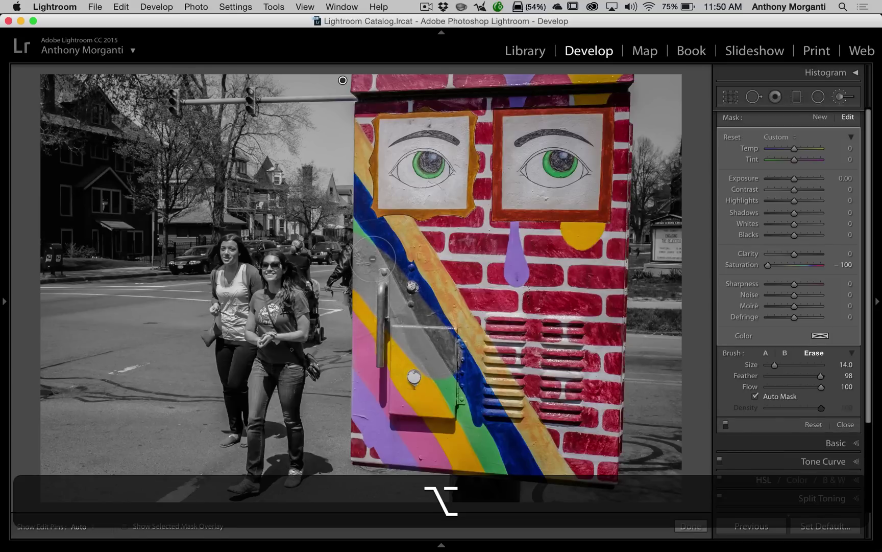
key(h)
mouse_move(462, 363)
mouse_down()
mouse_move(389, 242)
mouse_move(376, 261)
mouse_move(426, 309)
mouse_move(419, 352)
mouse_up()
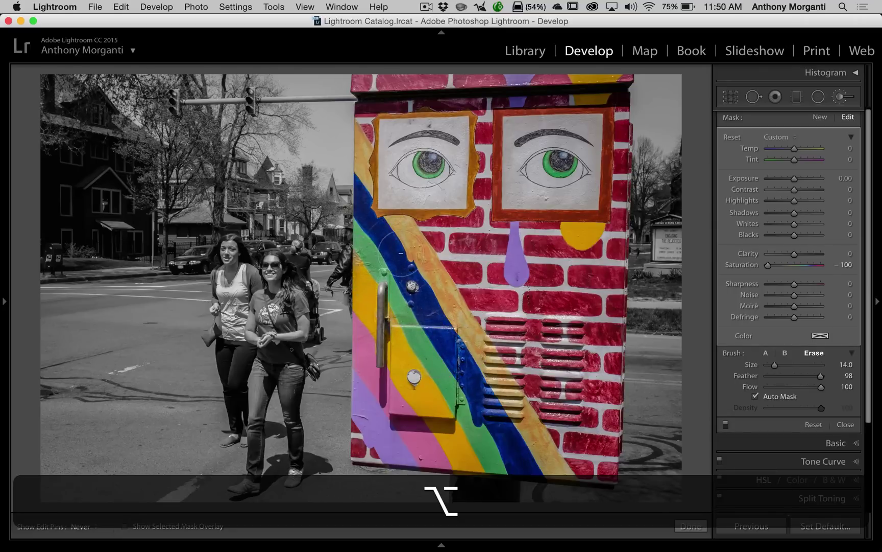
key(alt)
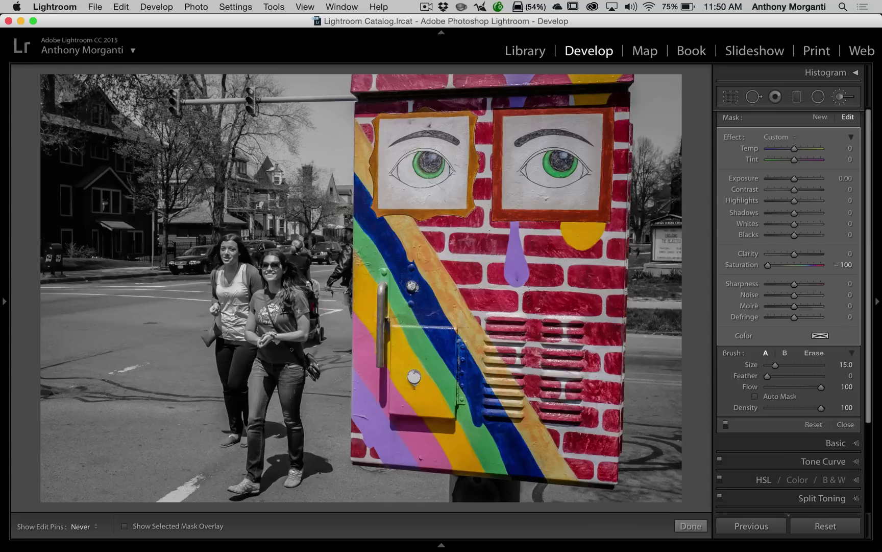
Step: Enlarge the brush to 21.0 and desaturate the top of the box above the two painted eyes
key(h)
scroll(329, 201, up, 5)
mouse_move(357, 81)
mouse_down()
mouse_move(589, 91)
mouse_move(639, 84)
mouse_up()
scroll(388, 83, up, 1)
key(h)
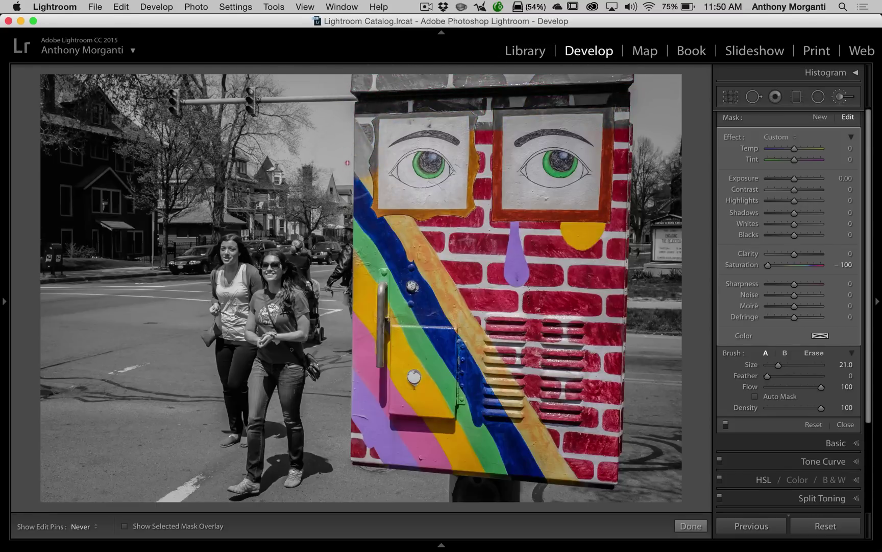
Step: Desaturate the rest of the painted box except the two green irises, changing the brush size to 17.0 and 31.0, and finish brushing
mouse_move(347, 163)
mouse_down()
mouse_move(360, 206)
mouse_move(360, 263)
mouse_move(388, 246)
mouse_move(445, 244)
mouse_move(503, 214)
mouse_up()
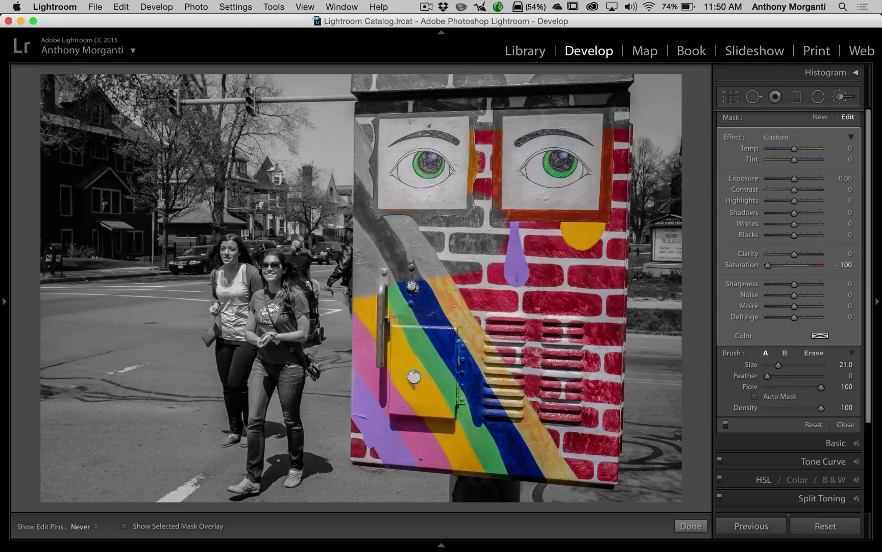
key(h)
scroll(348, 183, down, 4)
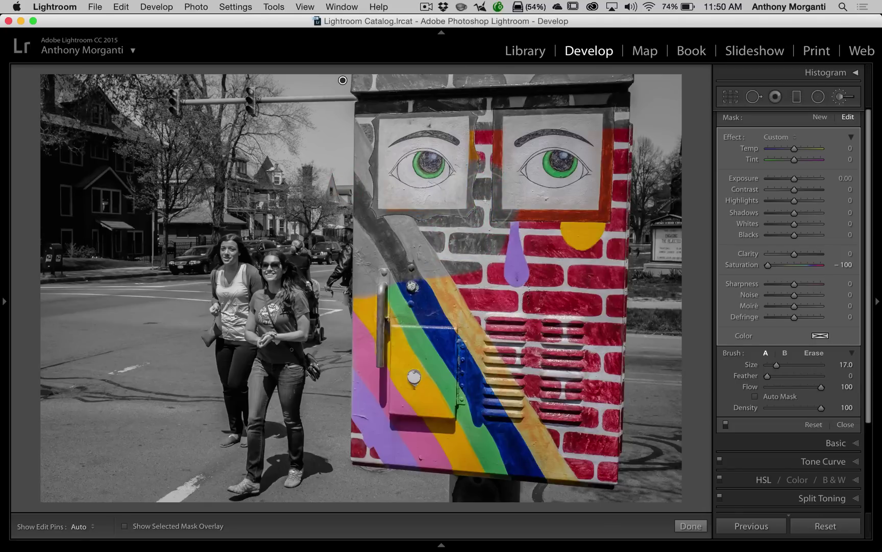
key(h)
mouse_move(472, 110)
mouse_down()
mouse_move(488, 140)
mouse_move(566, 97)
mouse_move(606, 132)
mouse_move(610, 225)
mouse_move(516, 226)
mouse_move(511, 297)
mouse_move(587, 307)
mouse_move(460, 317)
mouse_move(329, 364)
mouse_move(368, 404)
mouse_move(388, 454)
mouse_move(587, 460)
mouse_move(355, 470)
mouse_move(485, 467)
mouse_move(608, 439)
mouse_move(460, 408)
mouse_move(371, 260)
mouse_up()
scroll(587, 306, up, 10)
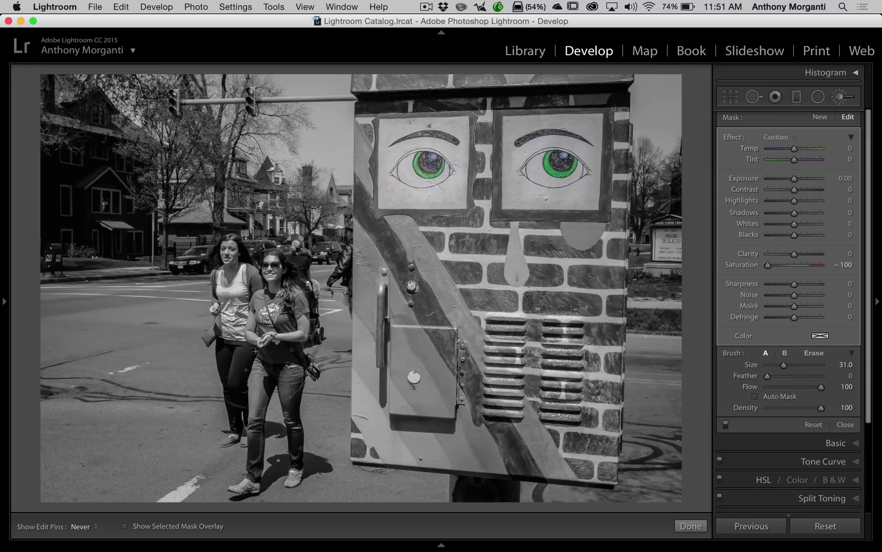
key(h)
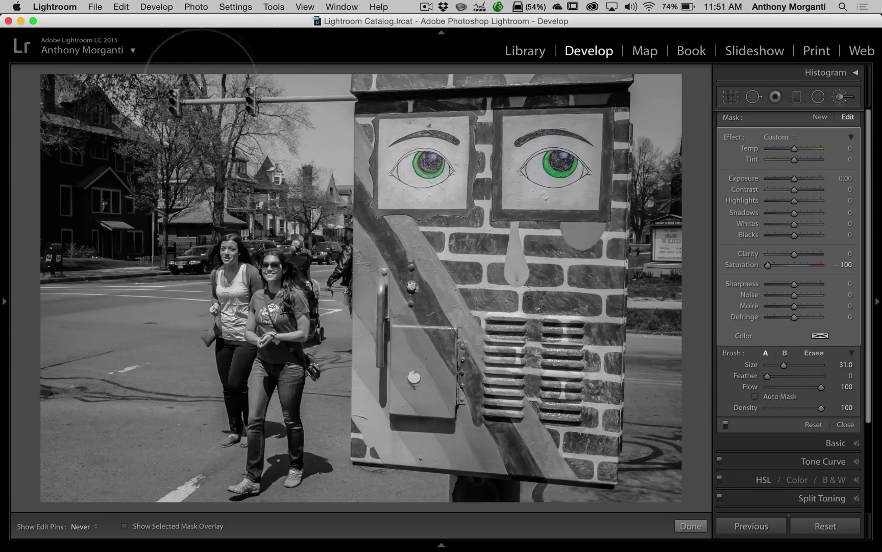
key(h)
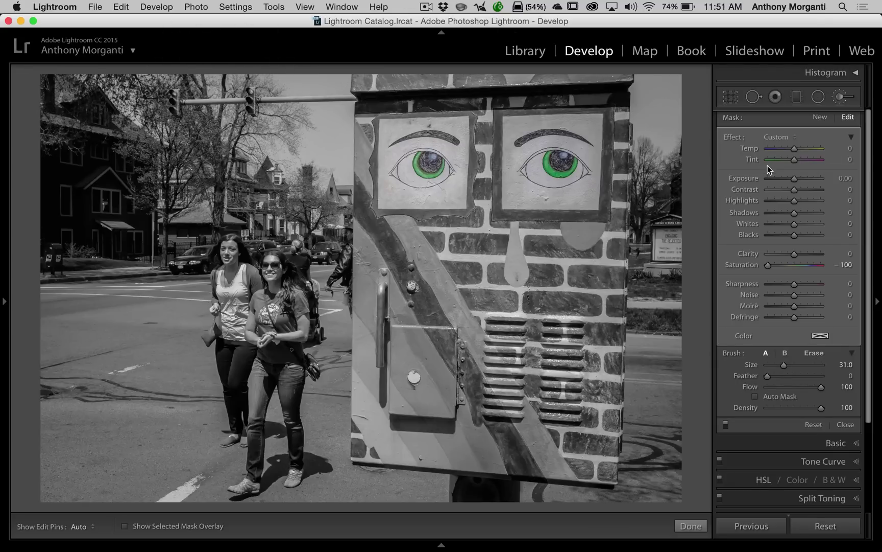
click(838, 98)
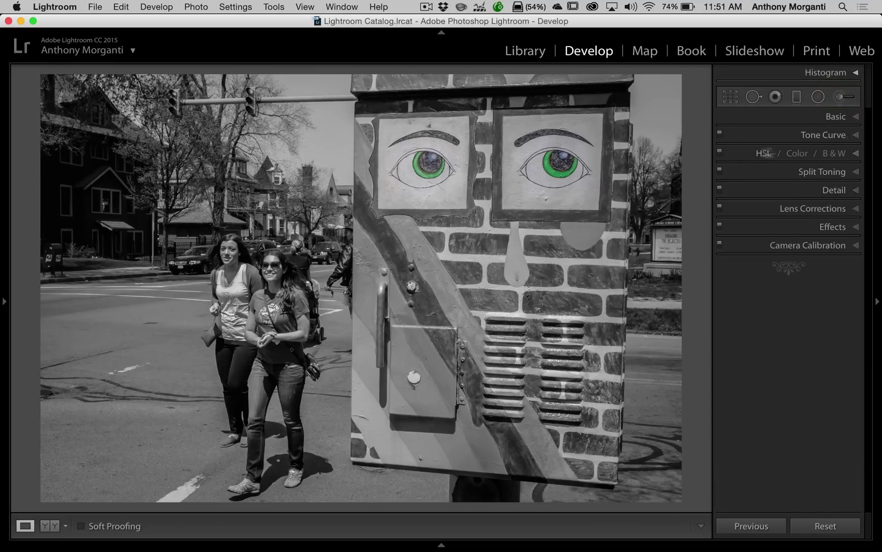
Step: Raise the Red saturation in the HSL adjustments to +100
click(860, 154)
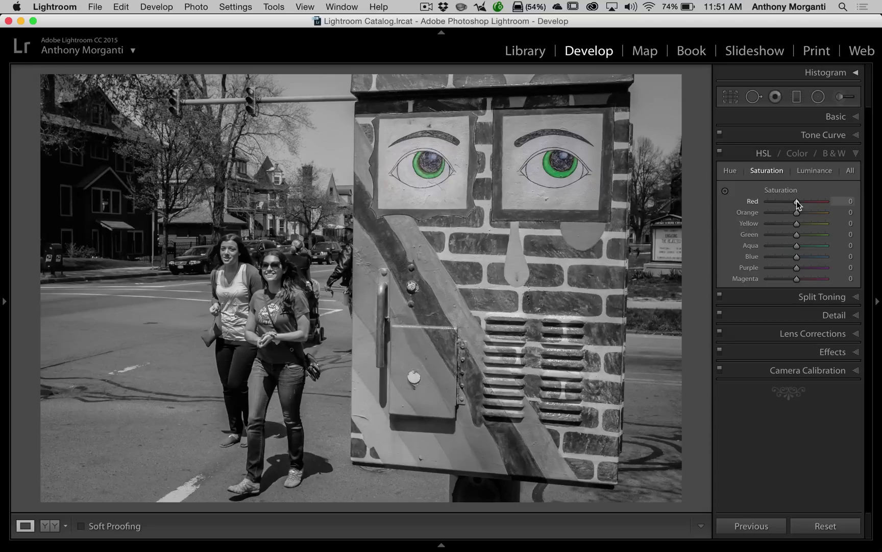
drag(798, 204, 830, 203)
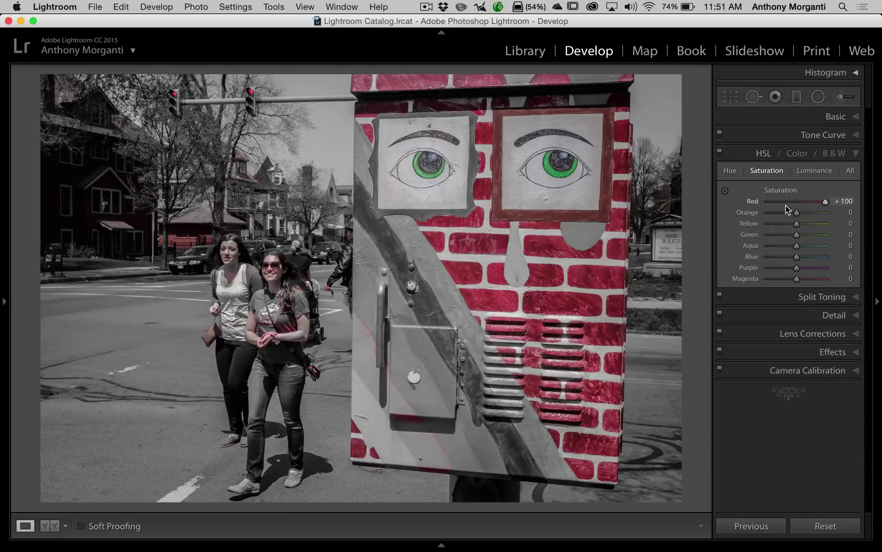
mouse_move(795, 213)
mouse_down()
mouse_move(842, 214)
mouse_move(796, 215)
mouse_up()
click(855, 154)
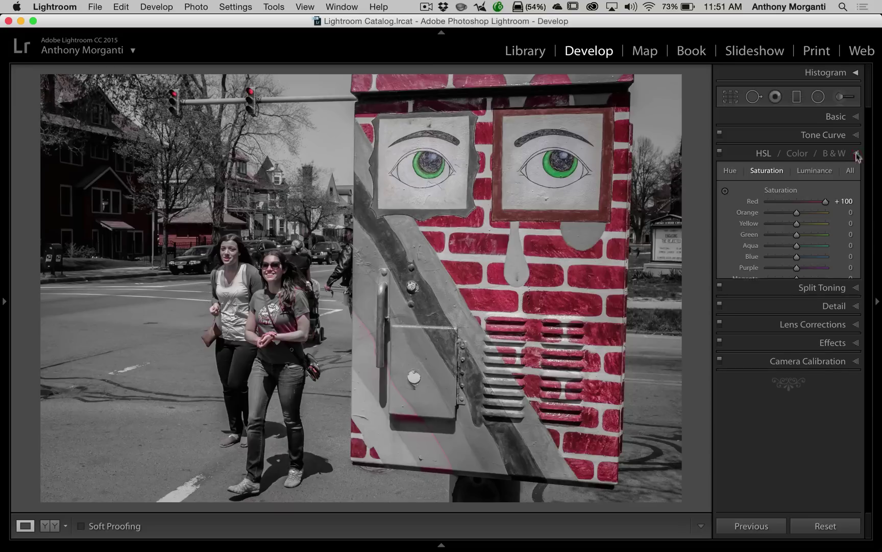
Step: Check the existing brush adjustment's mask overlay, then duplicate its edit pin to strengthen the desaturation
click(837, 98)
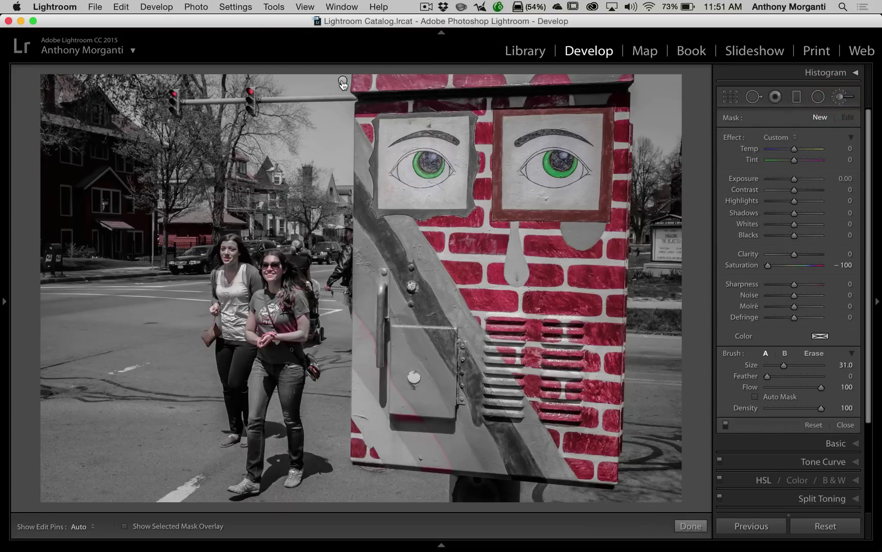
key(o)
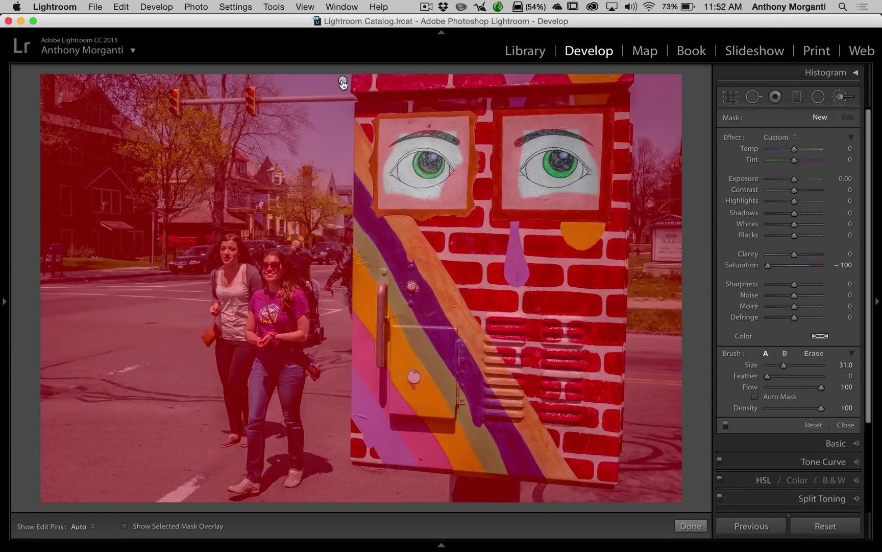
click(342, 81)
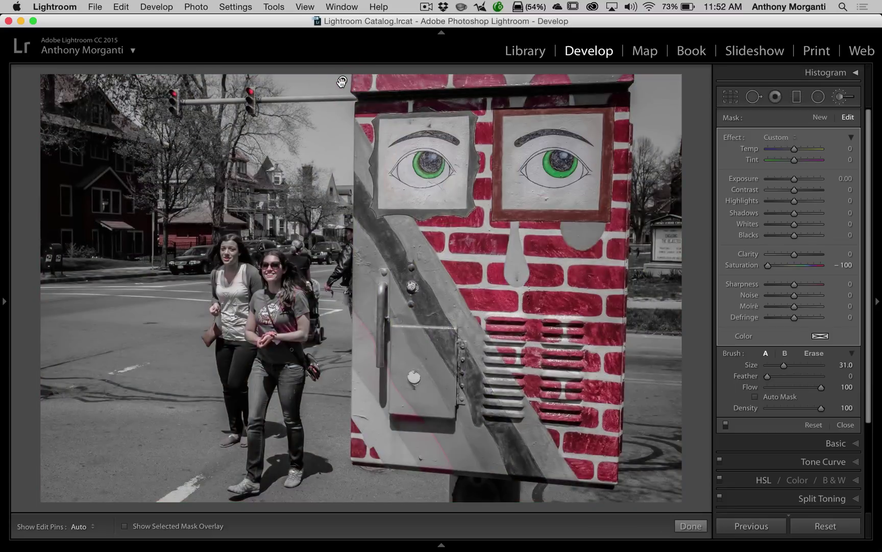
right_click(343, 81)
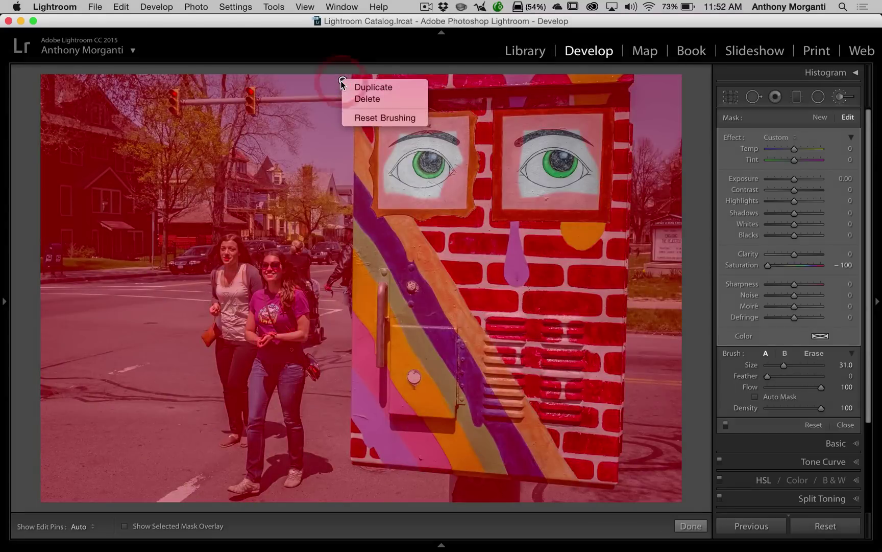
click(369, 89)
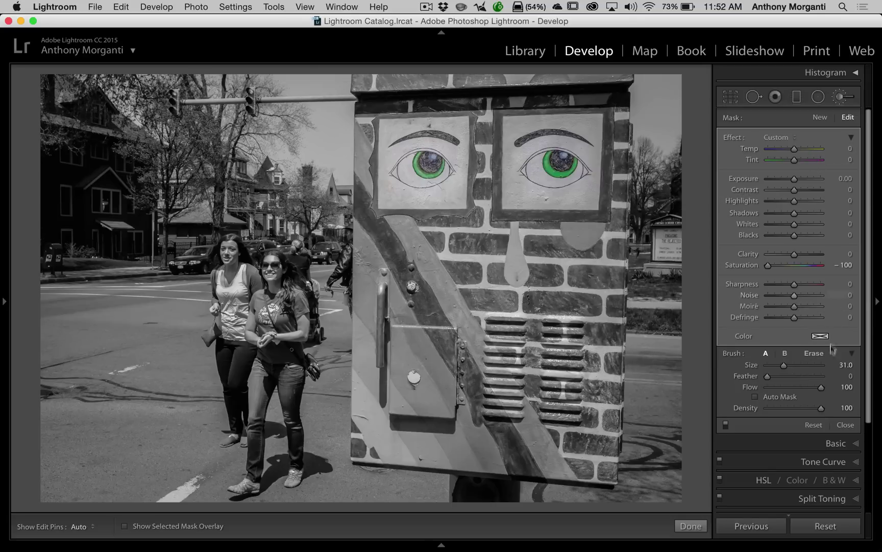
click(844, 97)
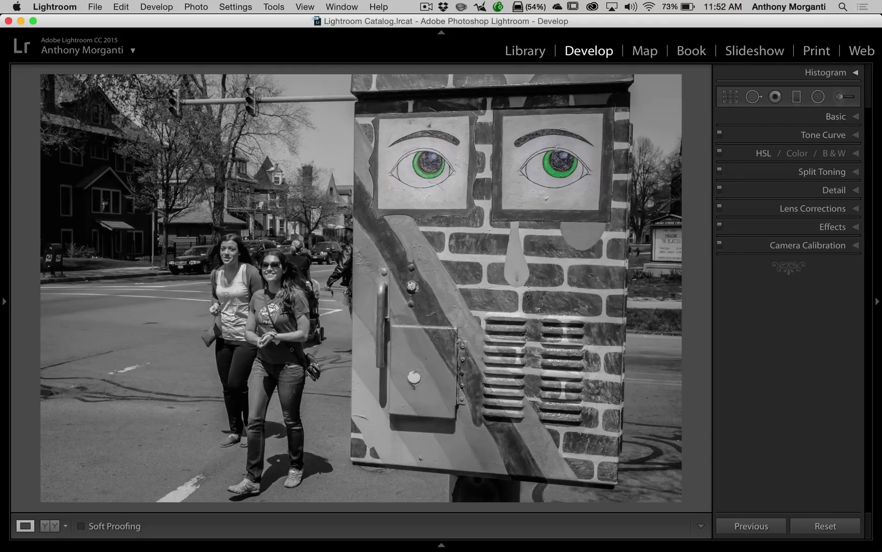
Step: Set up a new brush adjustment with all effects reset, Saturation at 100 and a brush size of 9.0
click(844, 97)
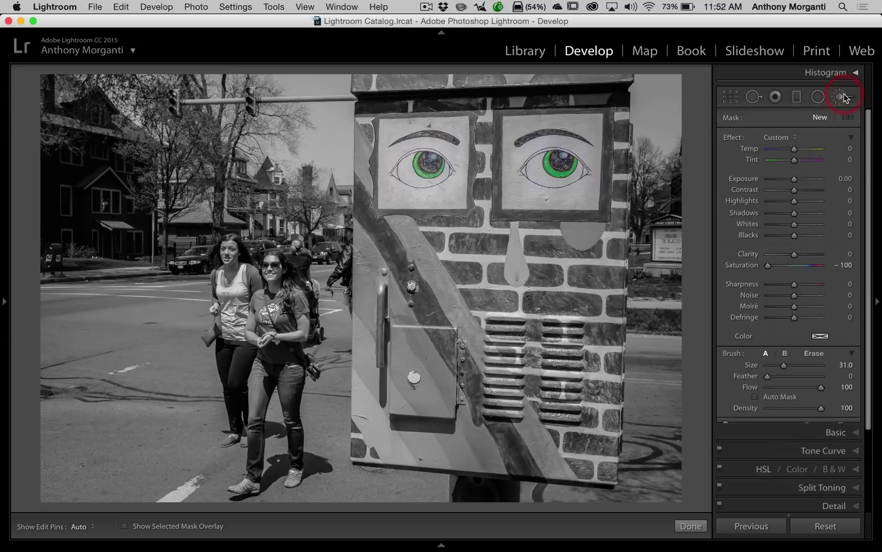
click(820, 118)
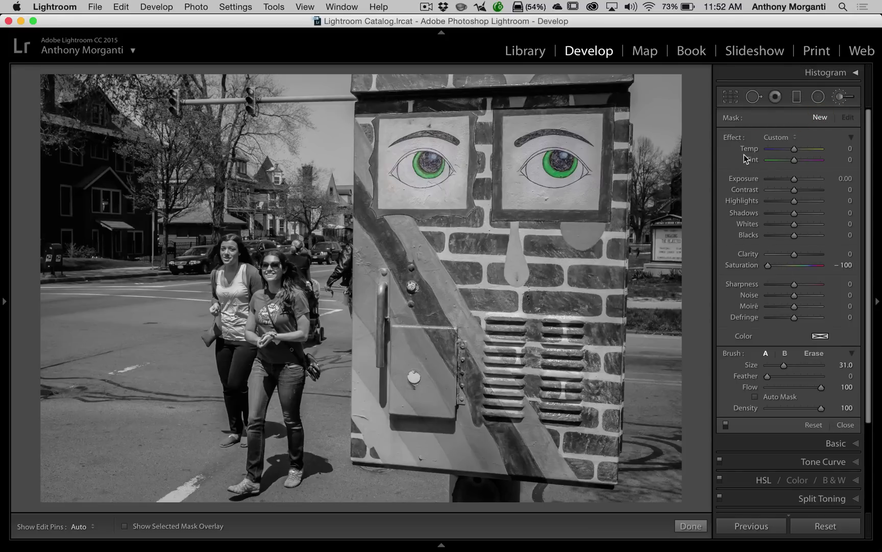
double_click(734, 137)
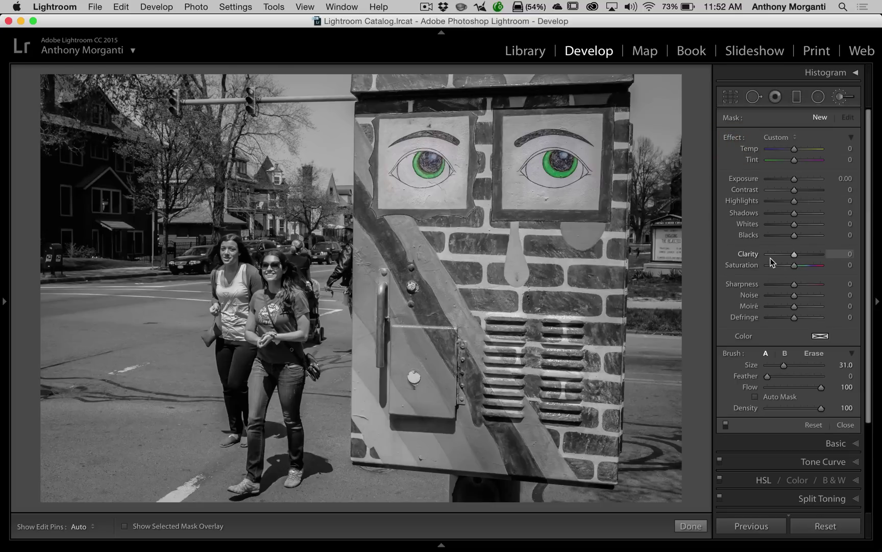
drag(795, 268, 868, 270)
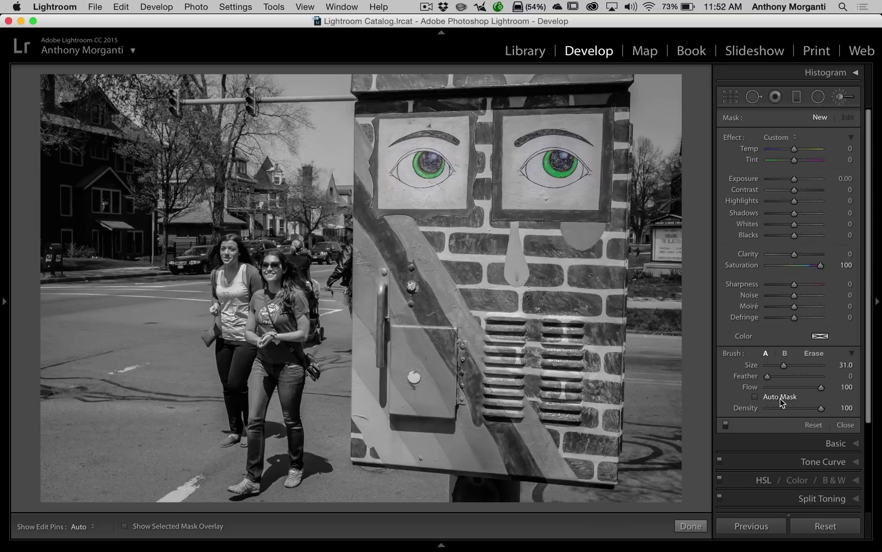
drag(784, 364, 772, 365)
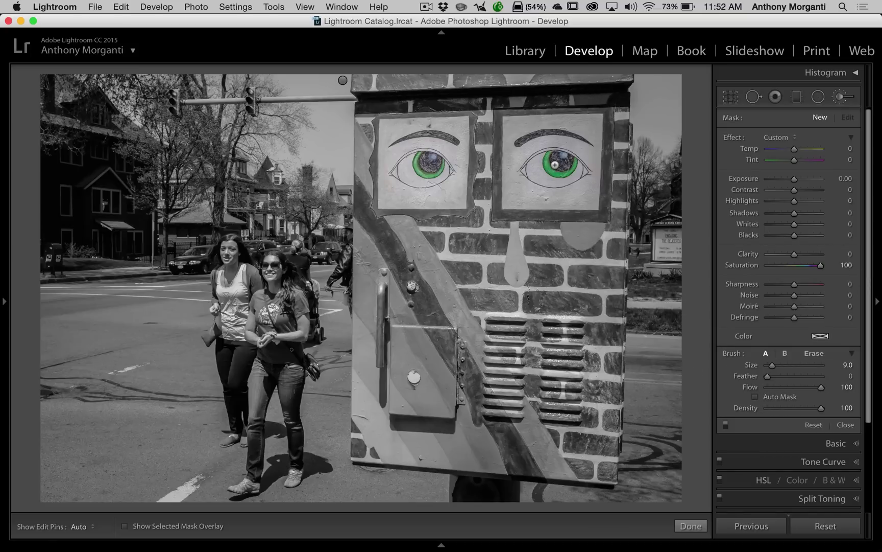
Step: Paint the saturation boost over both eyes' irises and close the Adjustment Brush
key(bracketright)
key(h)
drag(556, 165, 561, 164)
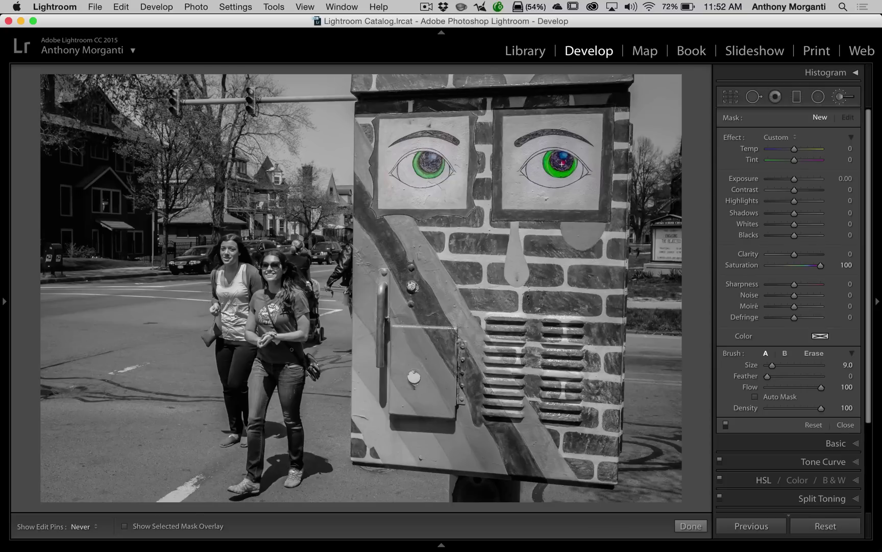
key(h)
key(h)
drag(426, 164, 428, 164)
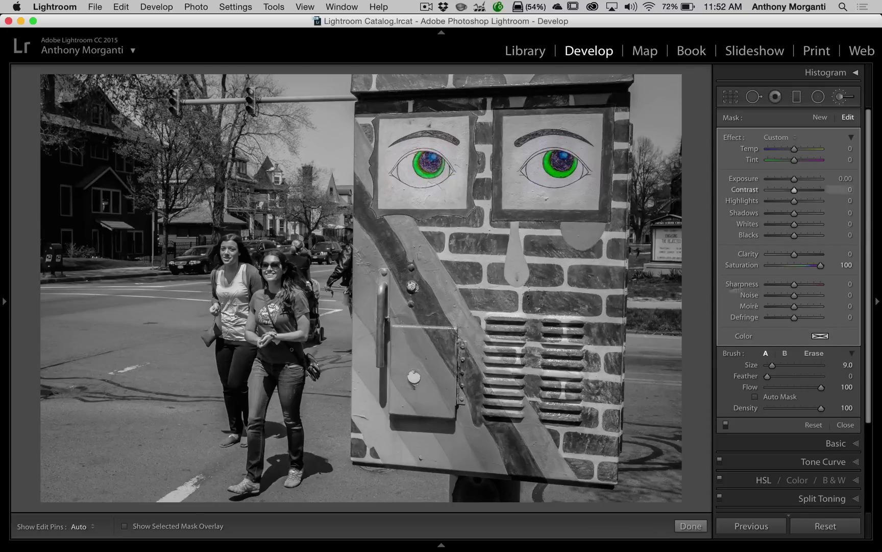
key(h)
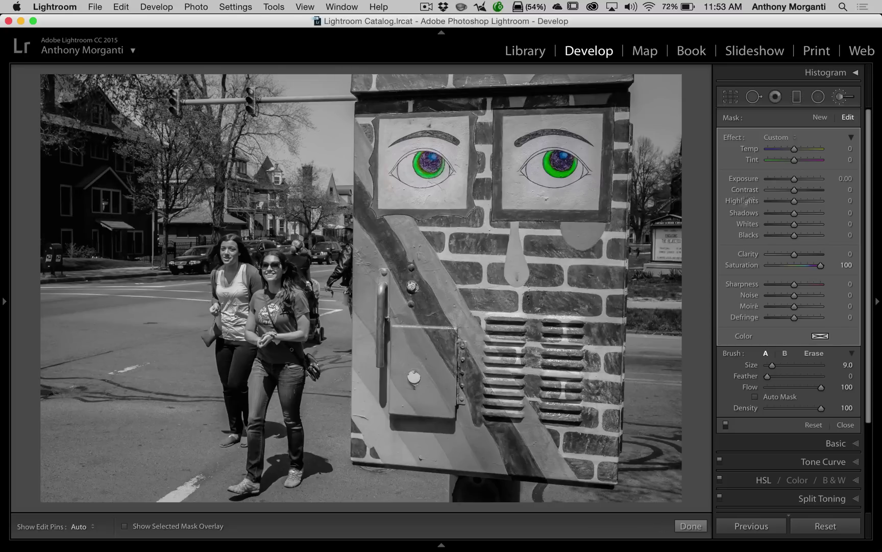
click(841, 102)
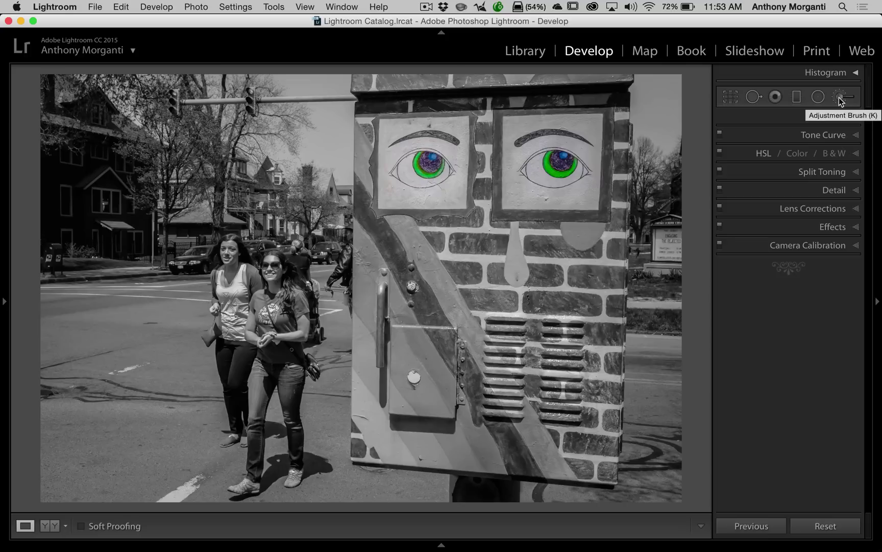
Step: Switch to the next photo, the portrait by the water, and show its info overlay briefly
key(Right)
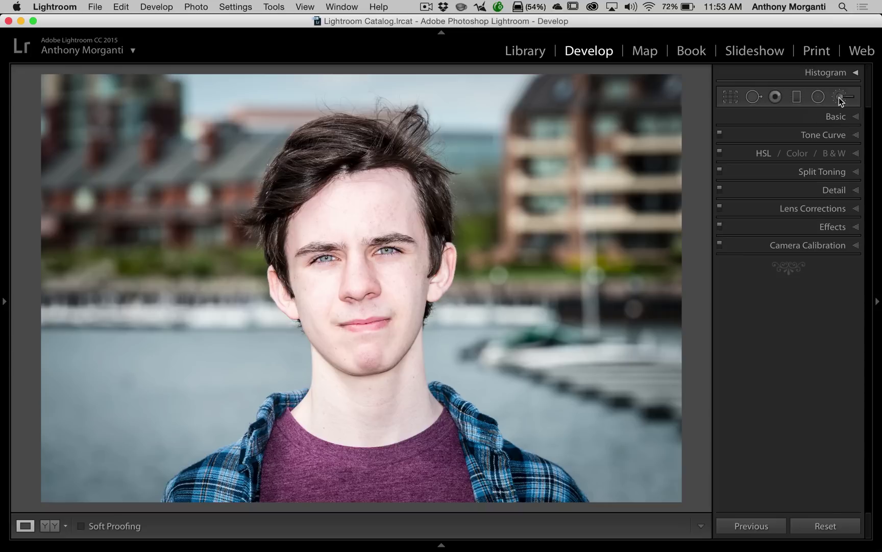
key(i)
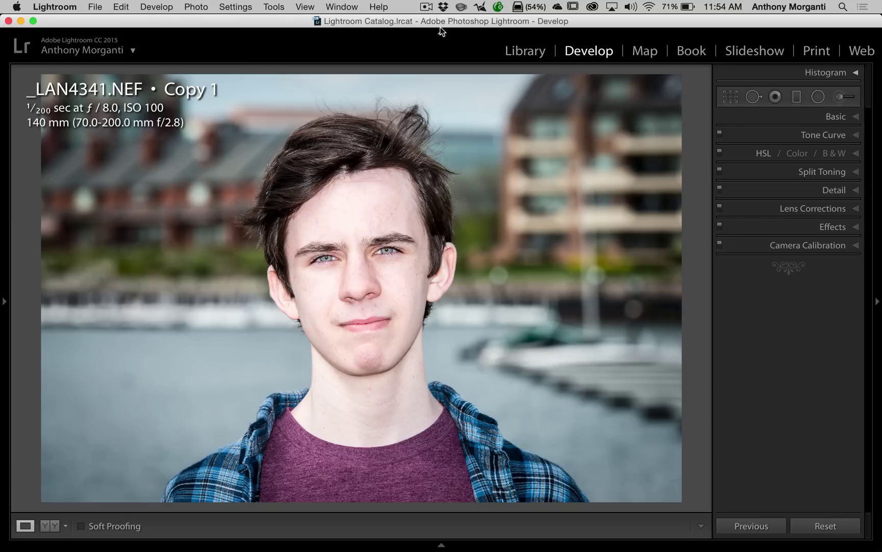
key(i)
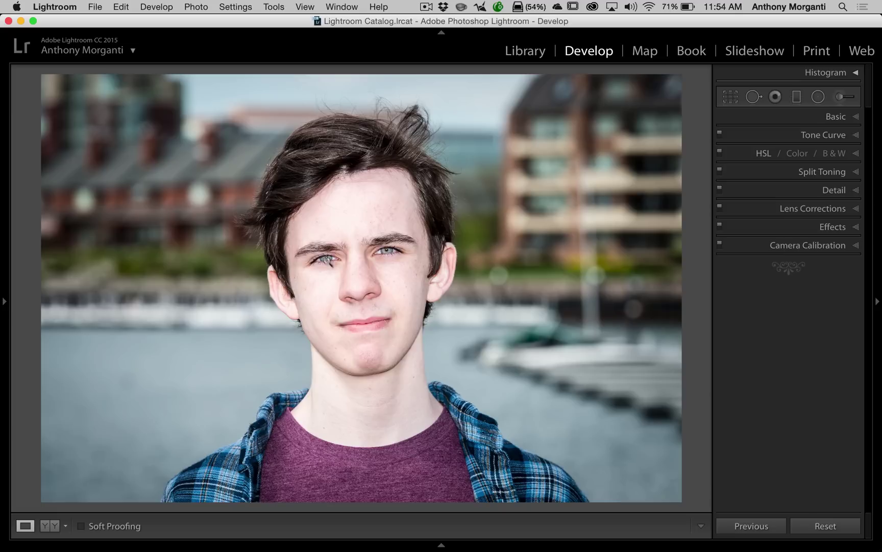
Step: Set the Adjustment Brush to -100 saturation and size 36.0, and desaturate the portrait's hair, forehead and upper background
click(838, 98)
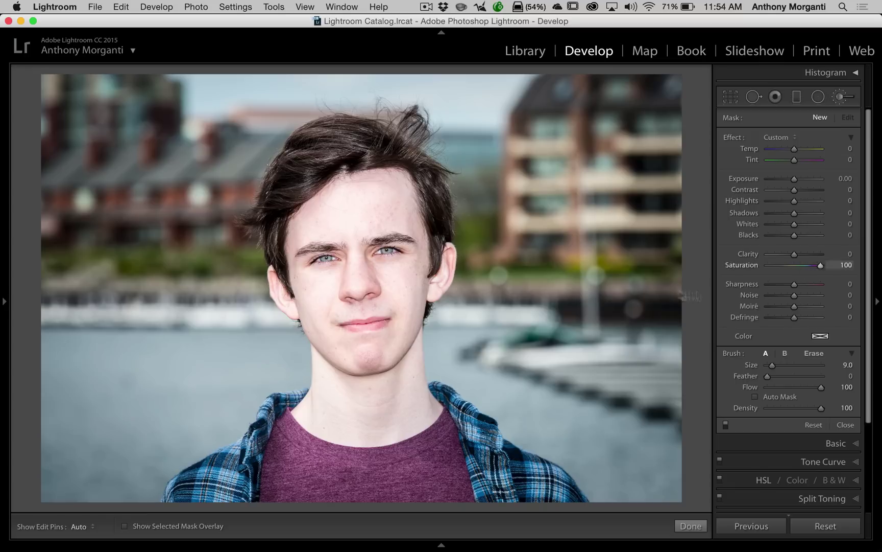
drag(821, 265, 729, 277)
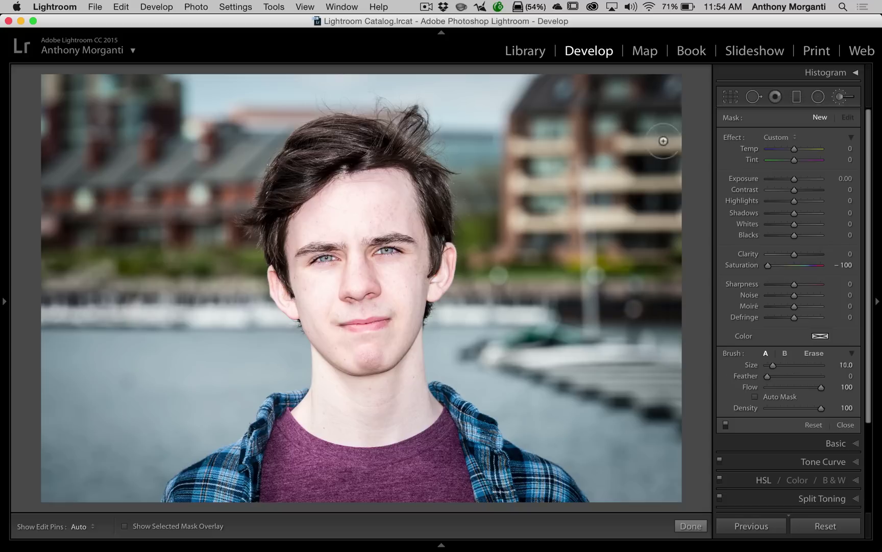
scroll(666, 137, up, 10)
drag(646, 113, 654, 110)
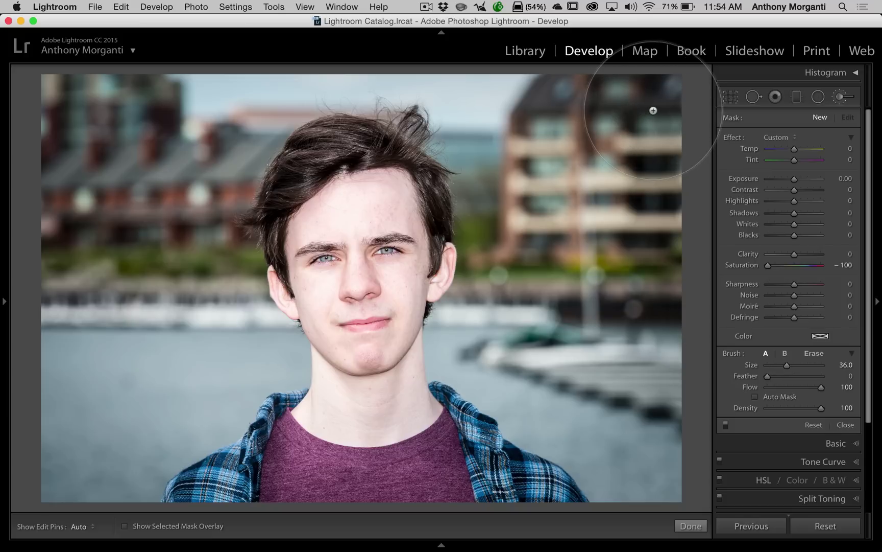
key(h)
scroll(237, 127, up, 4)
mouse_move(237, 127)
mouse_down()
mouse_move(59, 117)
mouse_move(401, 119)
mouse_move(537, 129)
mouse_move(259, 120)
mouse_move(541, 130)
mouse_move(446, 137)
mouse_move(176, 120)
mouse_move(1, 125)
mouse_up()
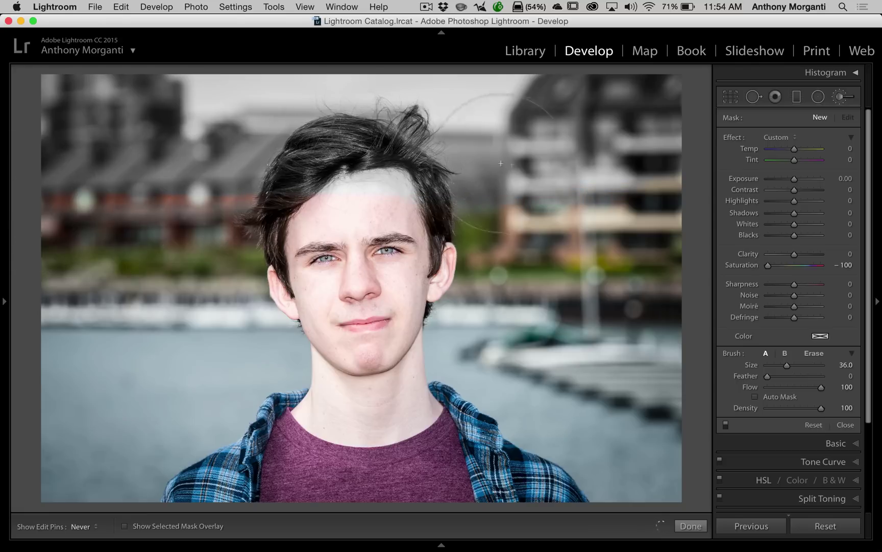
mouse_move(512, 193)
mouse_down()
mouse_move(536, 218)
mouse_move(553, 213)
mouse_move(522, 207)
mouse_move(527, 215)
mouse_move(634, 252)
mouse_move(643, 284)
mouse_move(627, 300)
mouse_move(600, 298)
mouse_up()
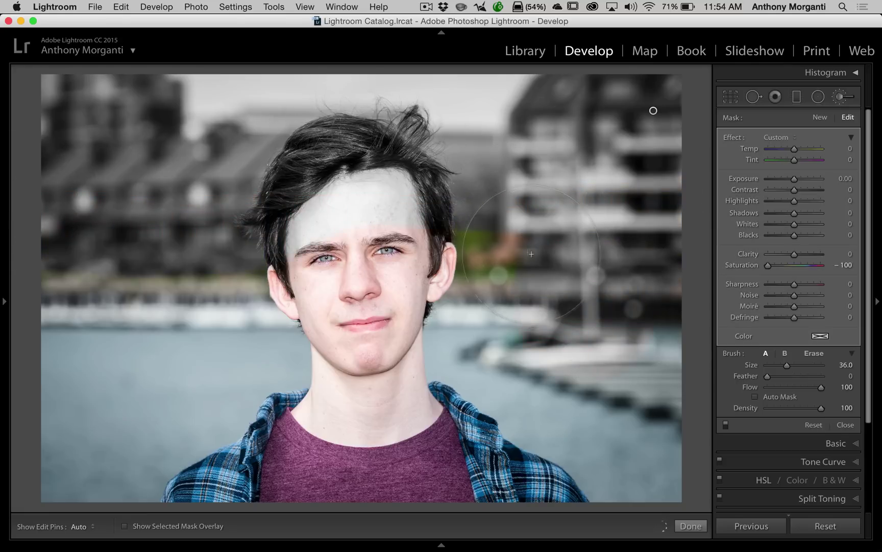
Step: Desaturate the ears, cheeks, nose, mouth, chin, remaining buildings and upper water with the brush at size 30.0
scroll(481, 253, down, 3)
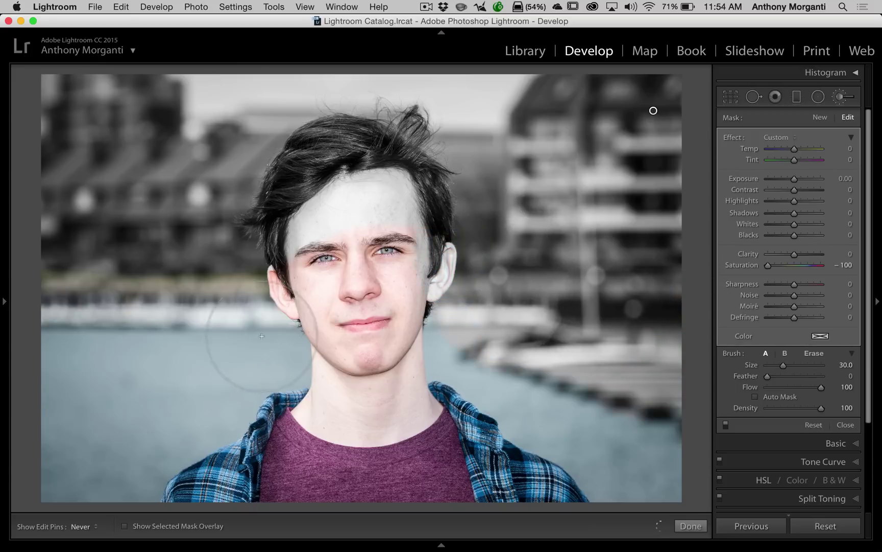
key(h)
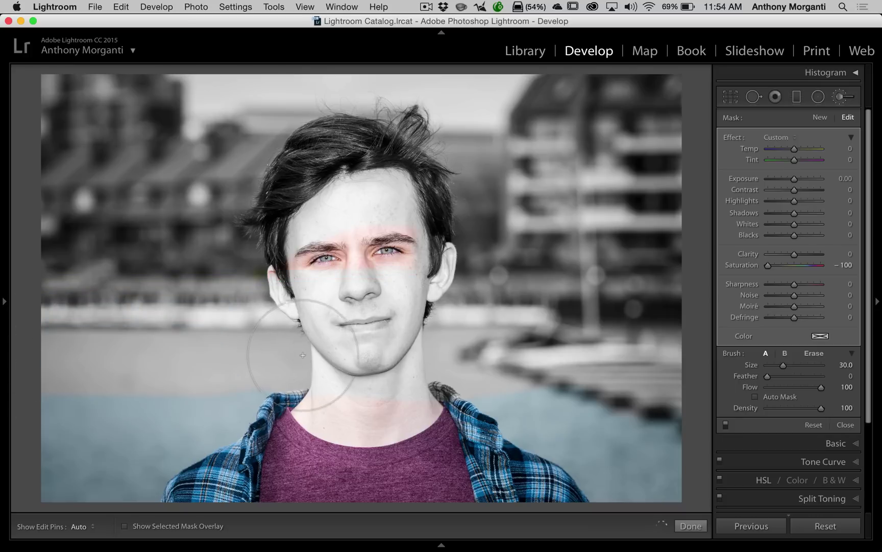
key(h)
scroll(656, 365, up, 5)
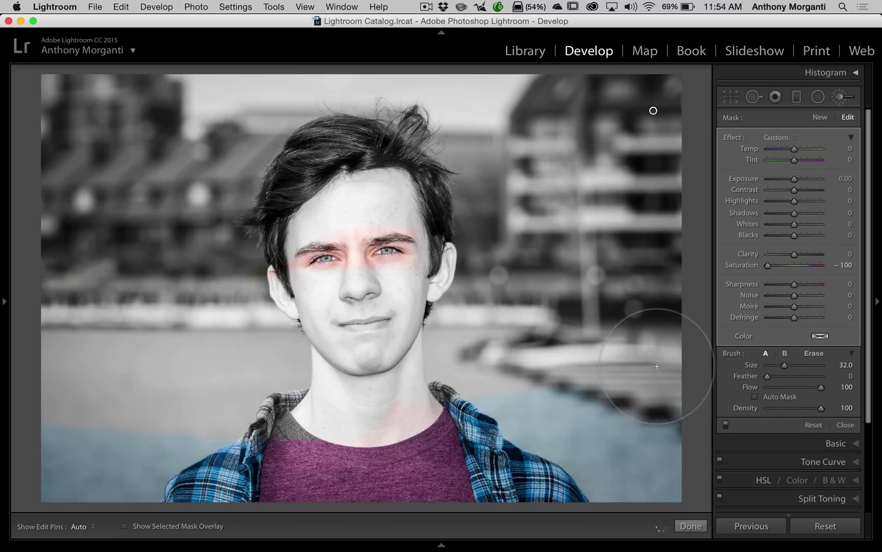
Step: Enlarge the brush to 37.0 and desaturate the remaining water, the neck, the T-shirt and the plaid shirt
key(h)
mouse_move(574, 417)
mouse_down()
mouse_move(626, 457)
mouse_move(424, 459)
mouse_up()
mouse_move(98, 456)
mouse_down()
mouse_move(337, 467)
mouse_move(92, 449)
mouse_move(107, 454)
mouse_move(46, 475)
mouse_up()
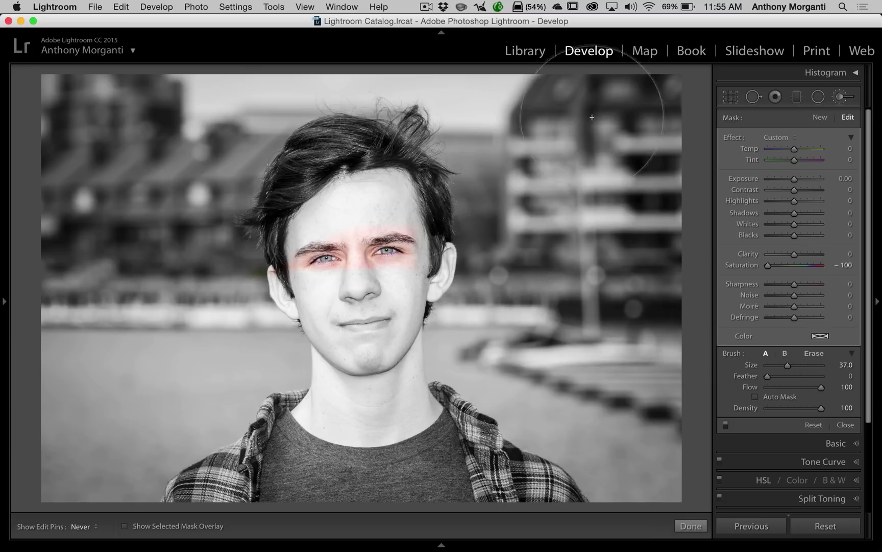
key(h)
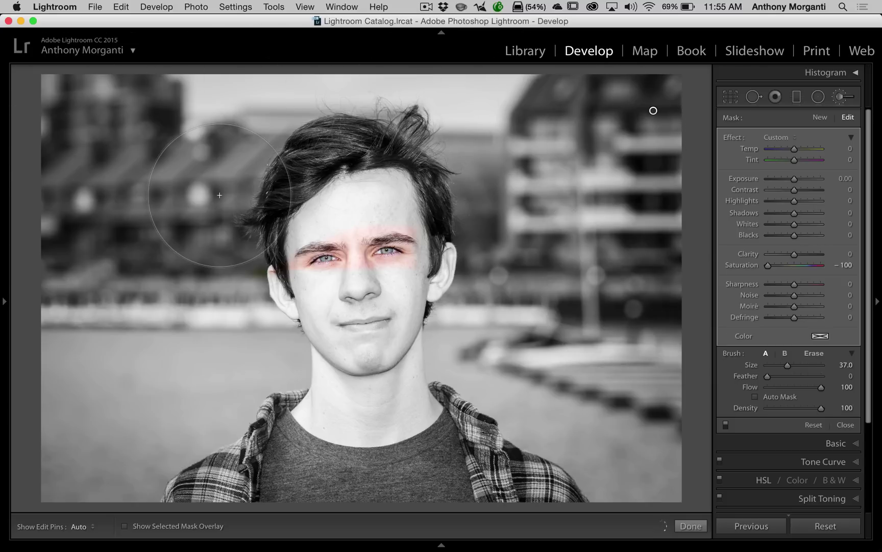
Step: Reduce the brush size to 6.0, desaturate the brows and skin around both eyes, and display the mask overlay
scroll(221, 194, down, 4)
scroll(268, 207, down, 5)
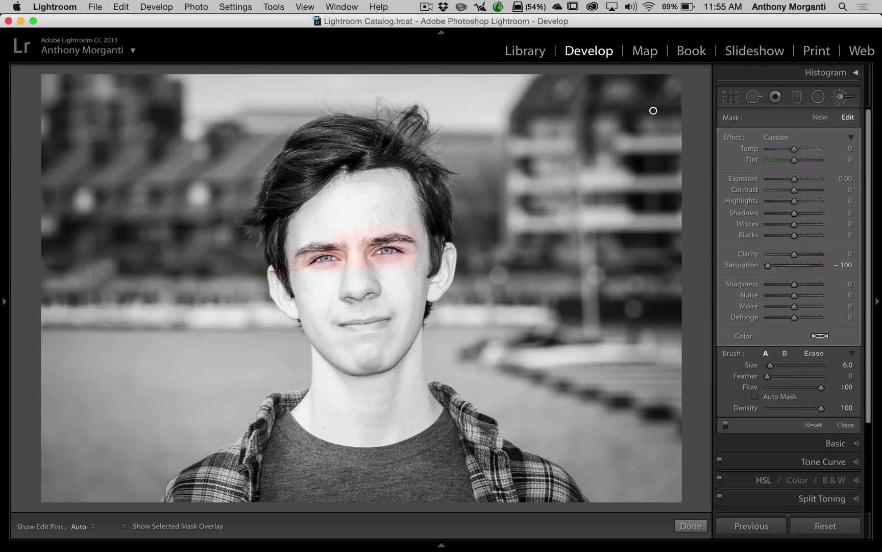
key(h)
mouse_move(352, 254)
mouse_down()
mouse_move(313, 276)
mouse_move(329, 275)
mouse_move(306, 273)
mouse_move(289, 245)
mouse_move(348, 252)
mouse_move(336, 244)
mouse_move(348, 268)
mouse_move(326, 272)
mouse_move(370, 270)
mouse_move(359, 254)
mouse_move(368, 238)
mouse_move(359, 255)
mouse_move(366, 243)
mouse_move(383, 241)
mouse_move(406, 242)
mouse_move(410, 263)
mouse_move(412, 254)
mouse_move(375, 267)
mouse_move(400, 262)
mouse_move(411, 247)
mouse_move(401, 237)
mouse_move(371, 239)
mouse_move(361, 269)
mouse_move(417, 258)
mouse_move(414, 244)
mouse_move(371, 241)
mouse_move(363, 270)
mouse_move(378, 283)
mouse_move(347, 278)
mouse_move(343, 261)
mouse_move(309, 280)
mouse_move(284, 255)
mouse_move(293, 238)
mouse_move(378, 302)
mouse_move(371, 259)
mouse_move(364, 277)
mouse_move(345, 283)
mouse_move(309, 284)
mouse_move(304, 271)
mouse_move(382, 297)
mouse_move(368, 256)
mouse_up()
key(h)
key(o)
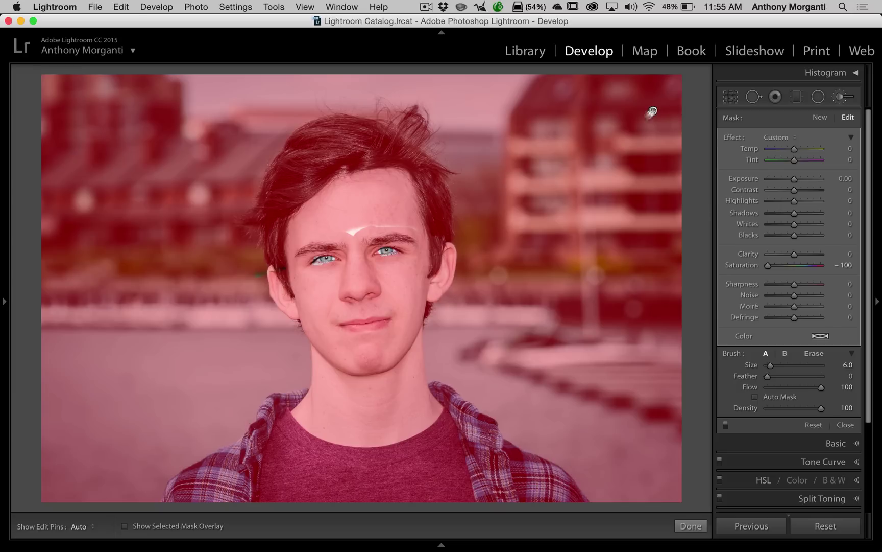
Step: Paint over the missed forehead strip and the skin close to the eyes, reducing the brush to 0.1, and check the mask overlay
key(h)
key(o)
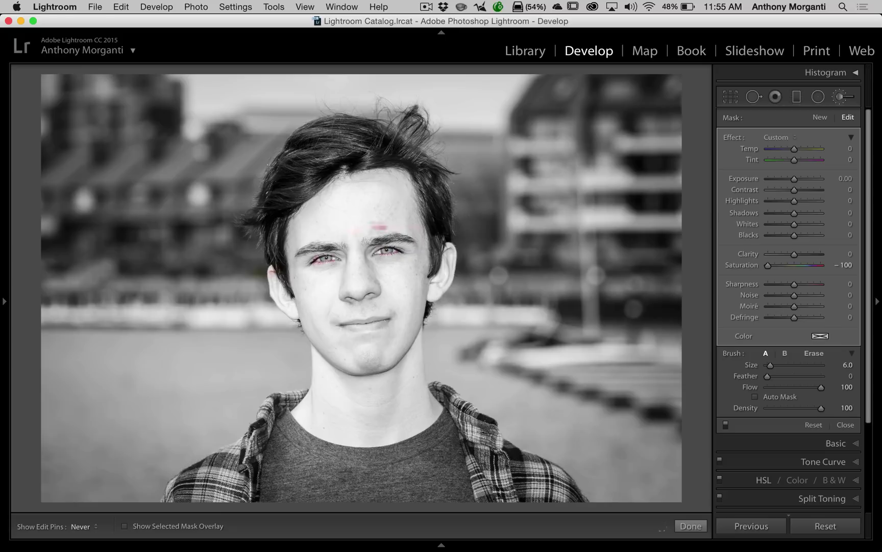
key(h)
scroll(404, 225, down, 5)
scroll(377, 261, up, 5)
key(h)
scroll(335, 269, down, 5)
key(h)
key(o)
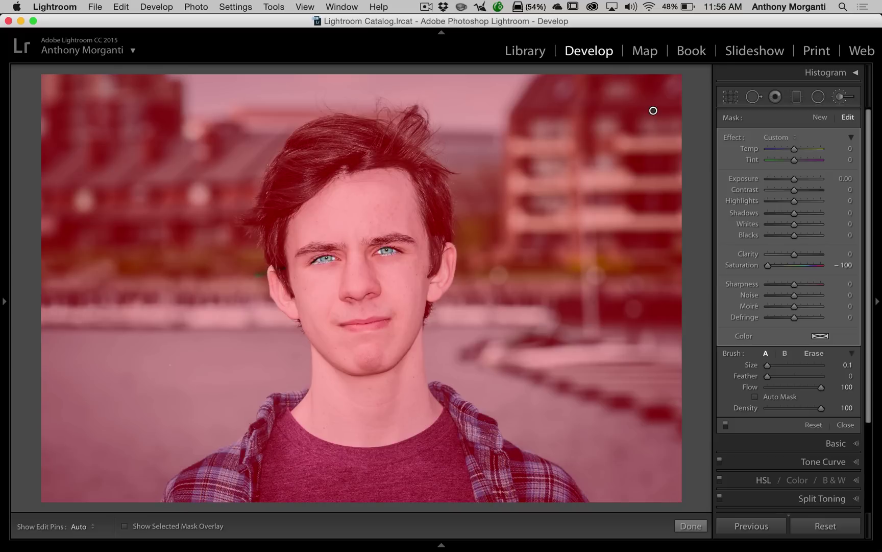
Step: Touch up the skin beside the eyes with the 0.1 brush and check the coverage with the mask overlay
key(o)
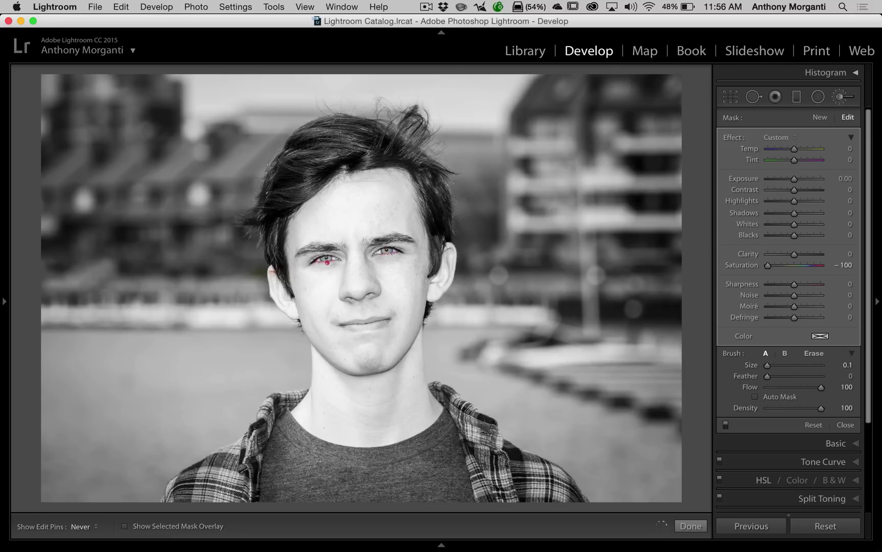
key(h)
key(h)
key(o)
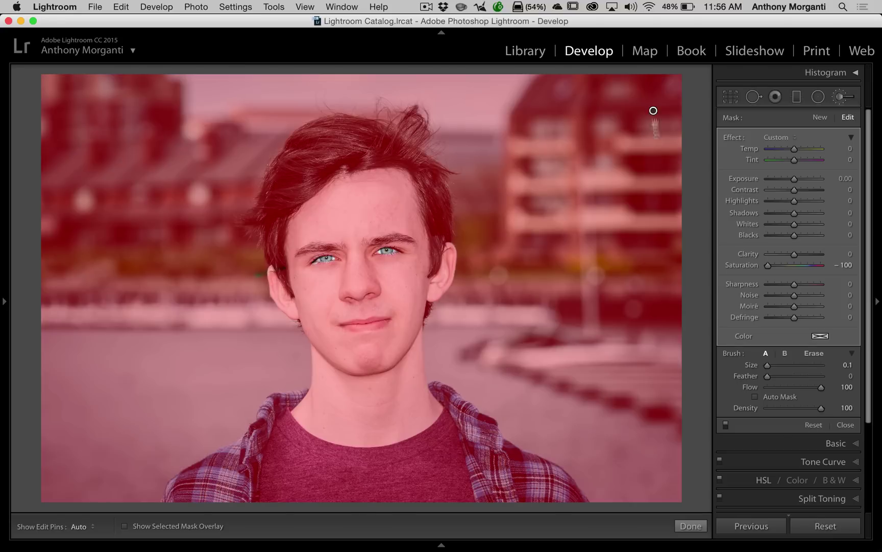
key(o)
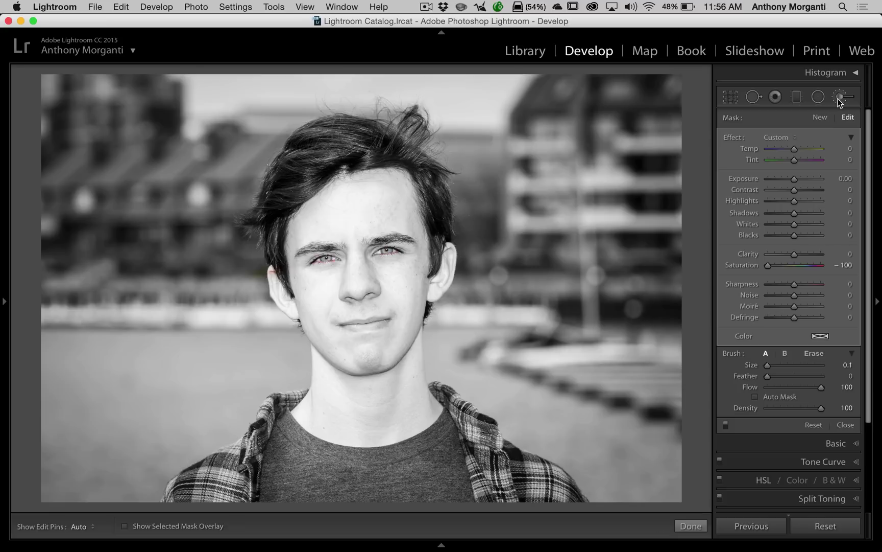
Step: Close the Adjustment Brush and set the HSL saturation of Blue to +98
click(840, 97)
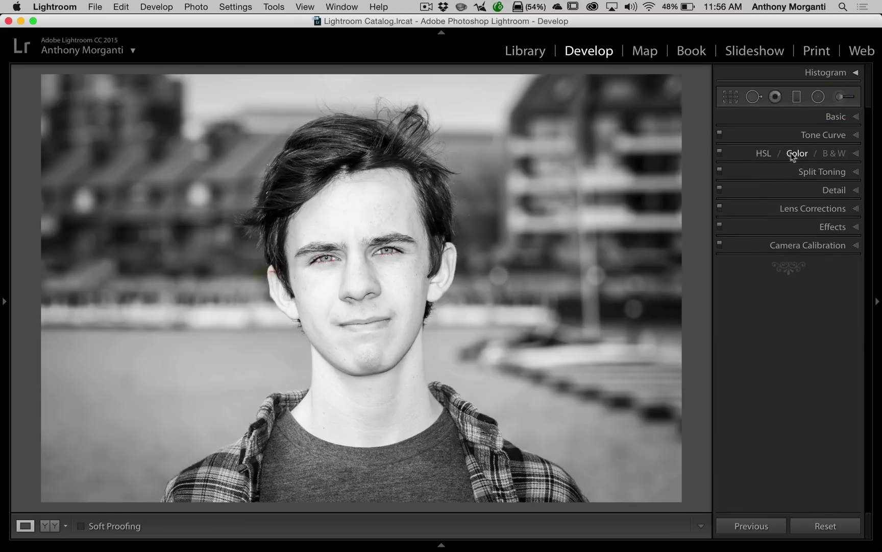
click(858, 153)
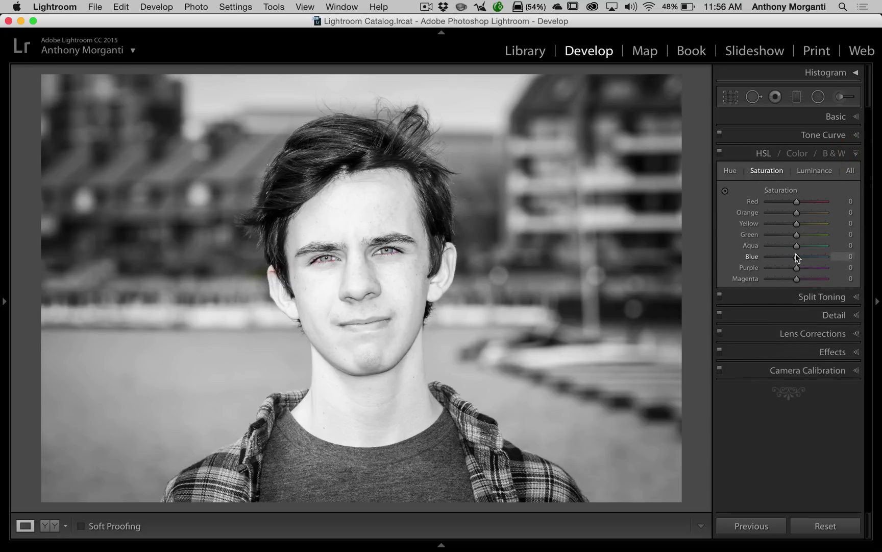
drag(797, 257, 825, 256)
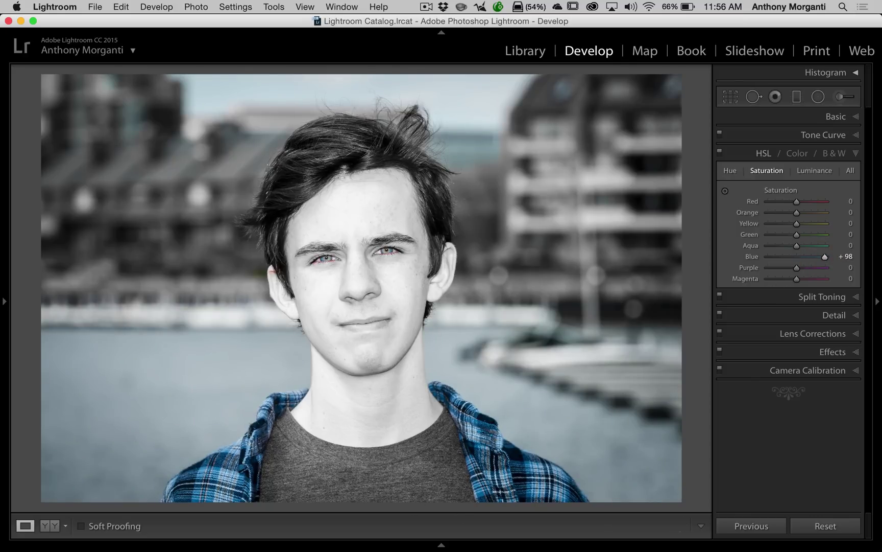
Step: Duplicate the existing -100 saturation brush adjustment to double its effect and close the Adjustment Brush
click(839, 102)
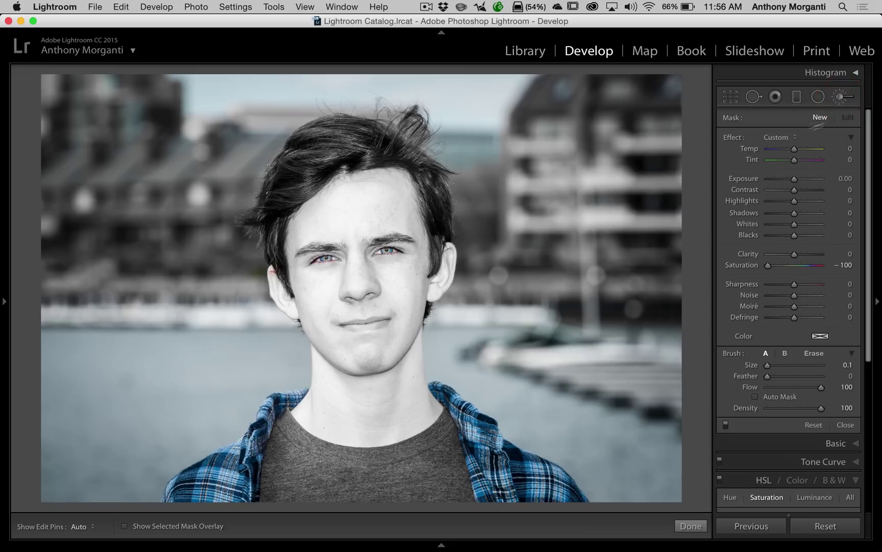
click(654, 112)
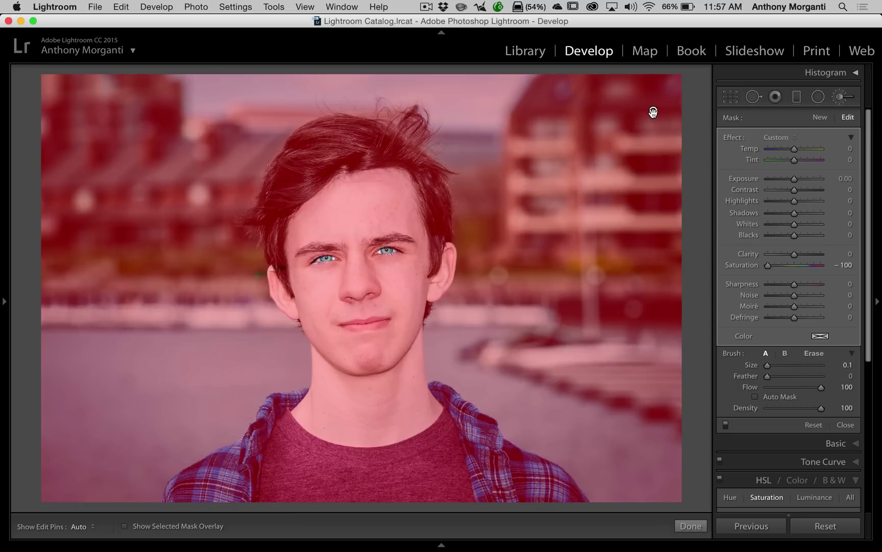
right_click(653, 111)
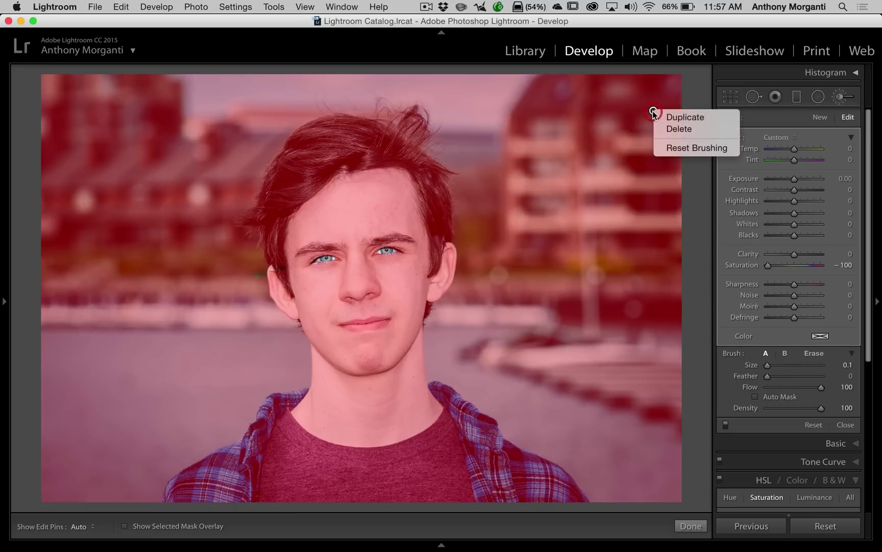
click(678, 117)
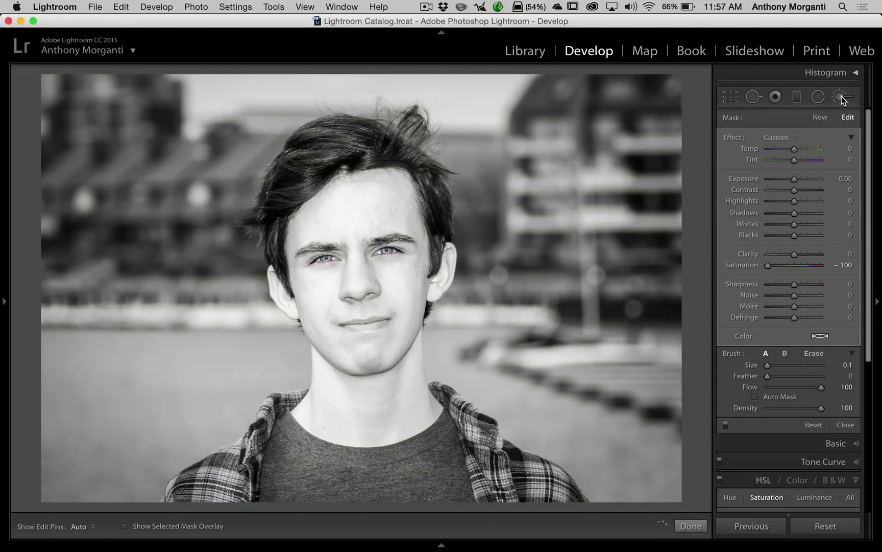
click(841, 96)
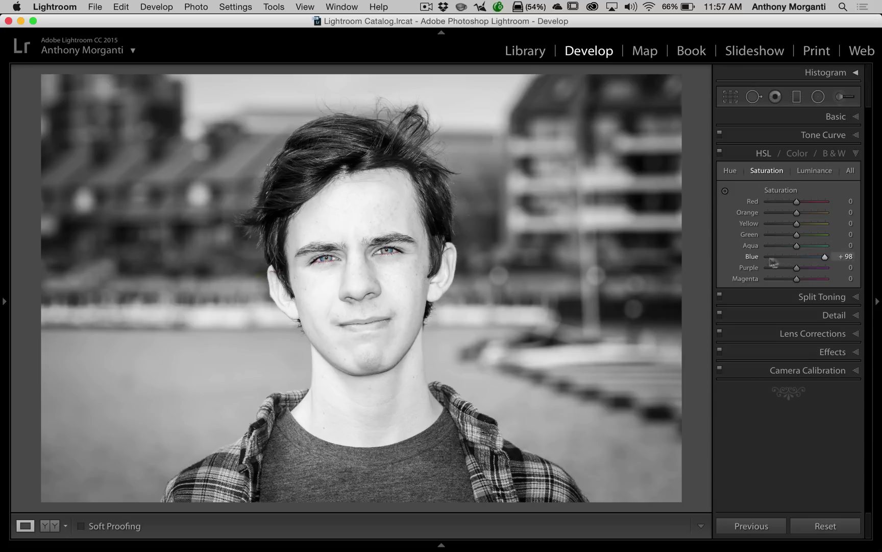
Step: Set the HSL luminance of Blue to -100 and Aqua to -87
click(816, 171)
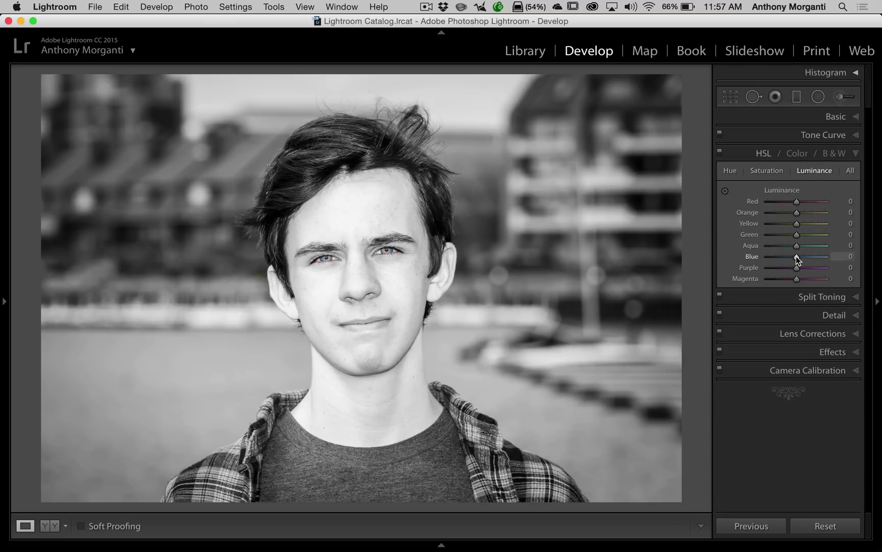
drag(796, 256, 765, 256)
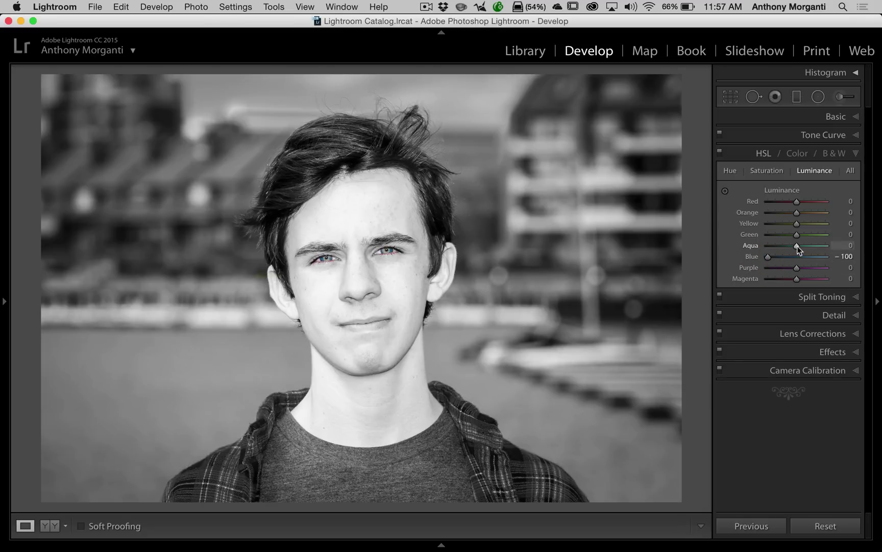
drag(794, 248, 773, 245)
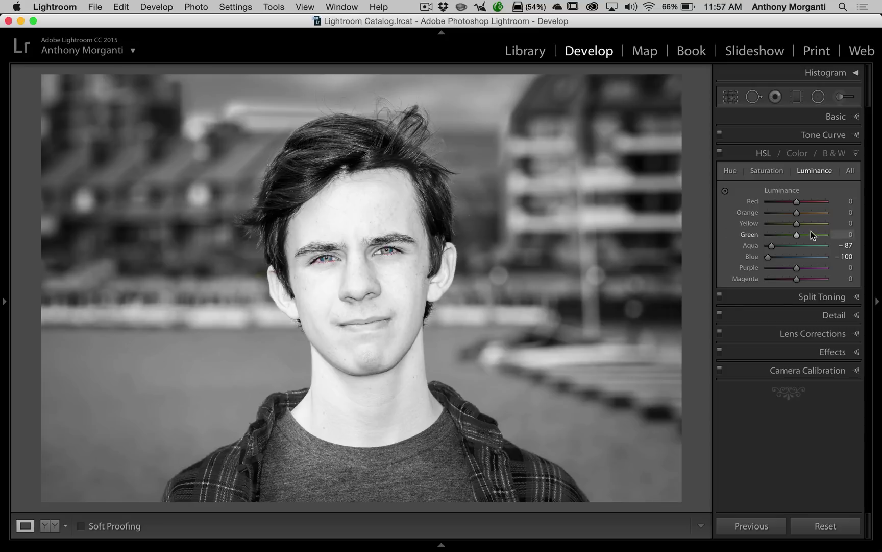
click(856, 154)
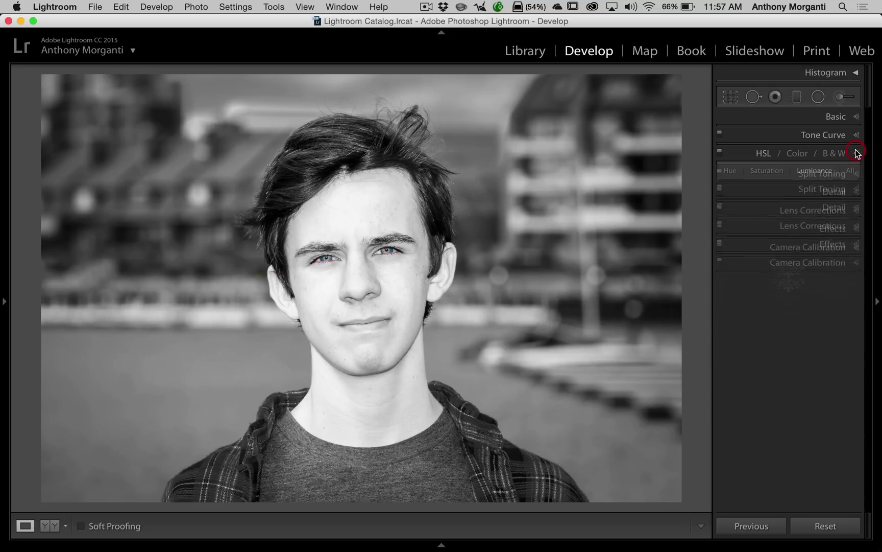
Step: Start a new -100 saturation brush adjustment at size 2.0 and paint away the red lower rim of the photo's left eye
click(351, 268)
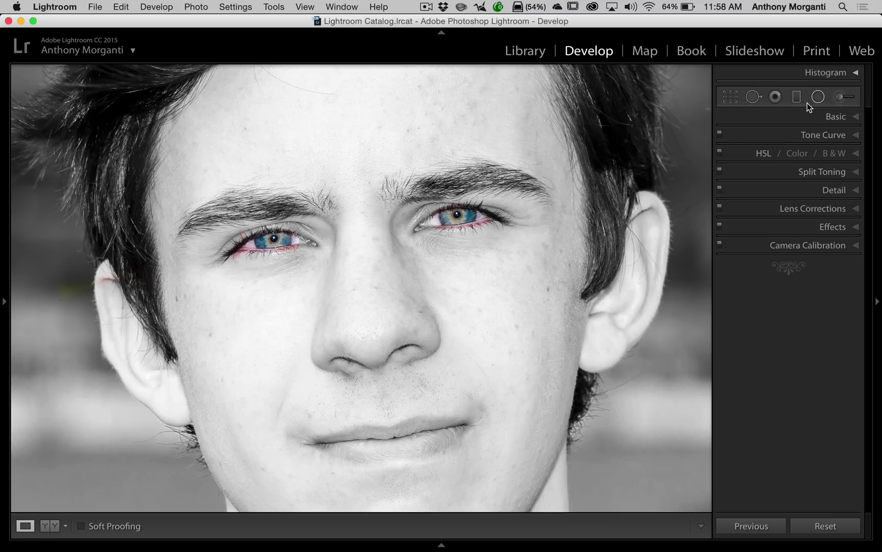
click(843, 97)
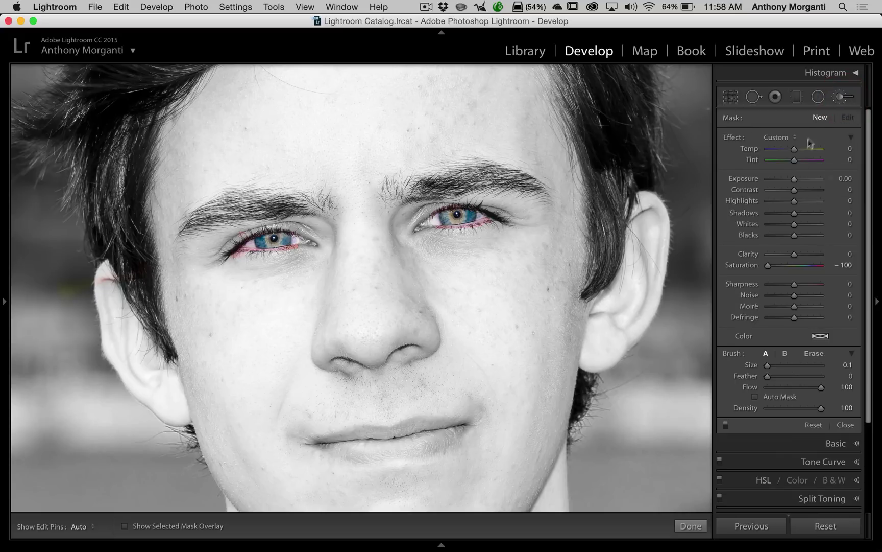
click(820, 117)
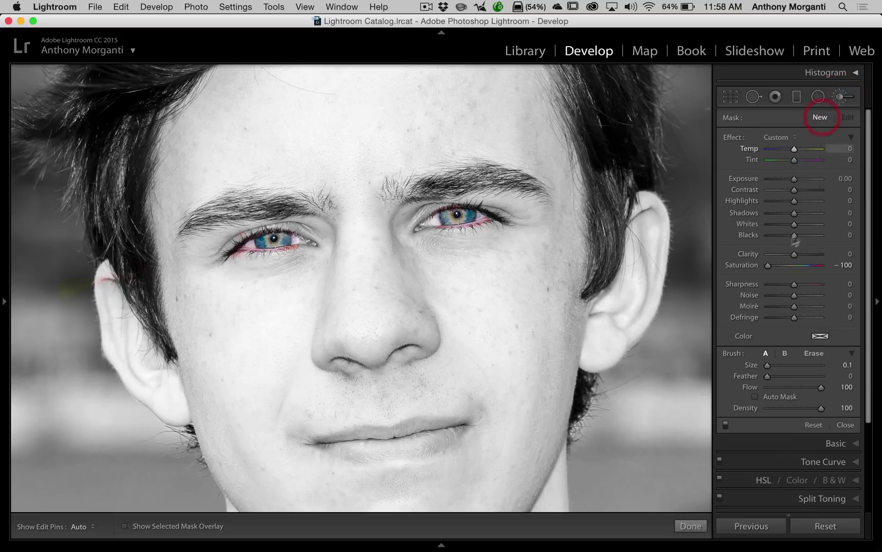
click(757, 267)
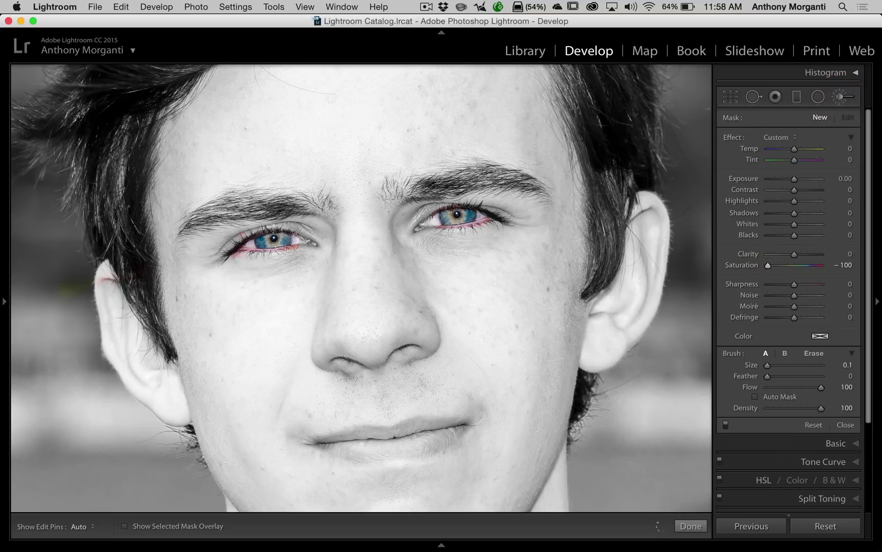
key(bracketright)
key(h)
mouse_move(275, 250)
mouse_down()
mouse_move(290, 251)
mouse_move(240, 253)
mouse_move(238, 240)
mouse_move(241, 258)
mouse_move(262, 257)
mouse_move(246, 254)
mouse_up()
key(h)
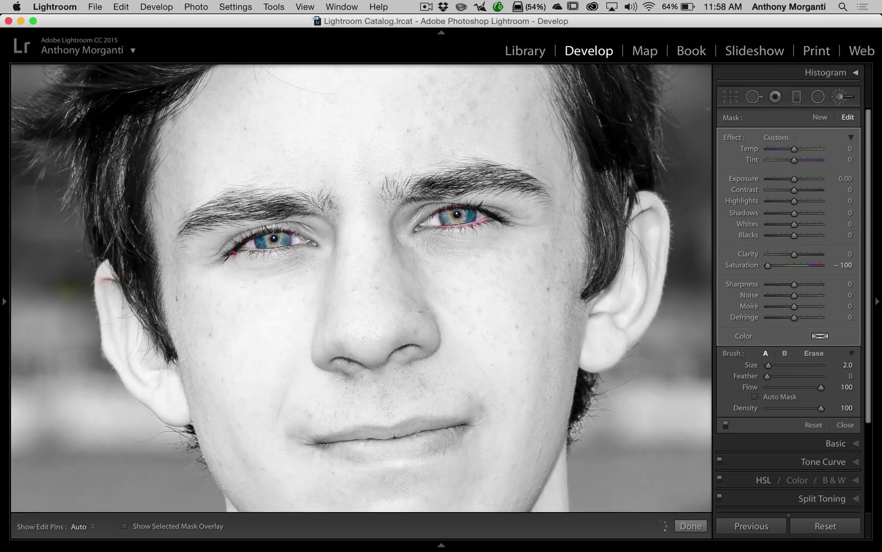
Step: Desaturate the remaining red at the left eye's corners and the red rim and white of the photo's right eye
key(h)
key(h)
key(h)
drag(434, 228, 441, 229)
key(h)
key(h)
key(h)
key(h)
key(h)
key(h)
key(h)
scroll(235, 245, up, 3)
key(h)
key(h)
Step: Set up a new brush adjustment with Saturation at 100 and a brush size of 3.0
click(821, 119)
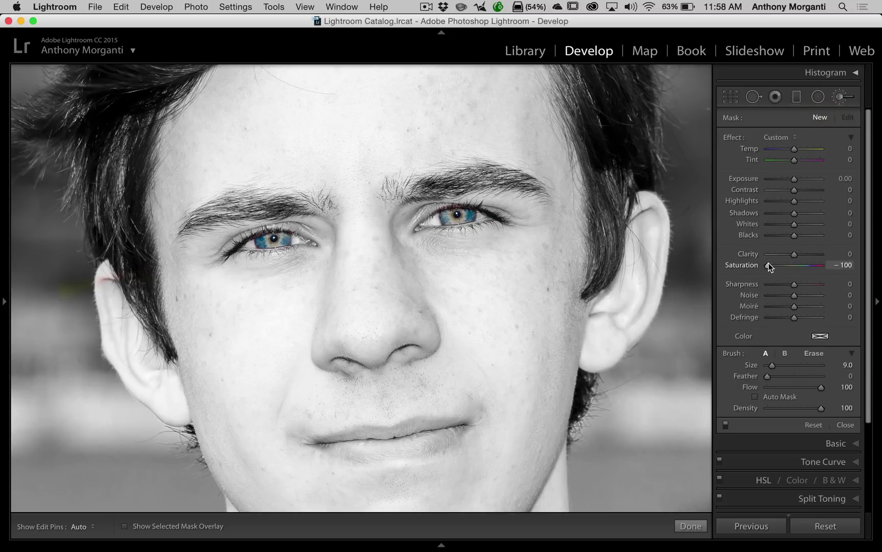
drag(768, 265, 825, 265)
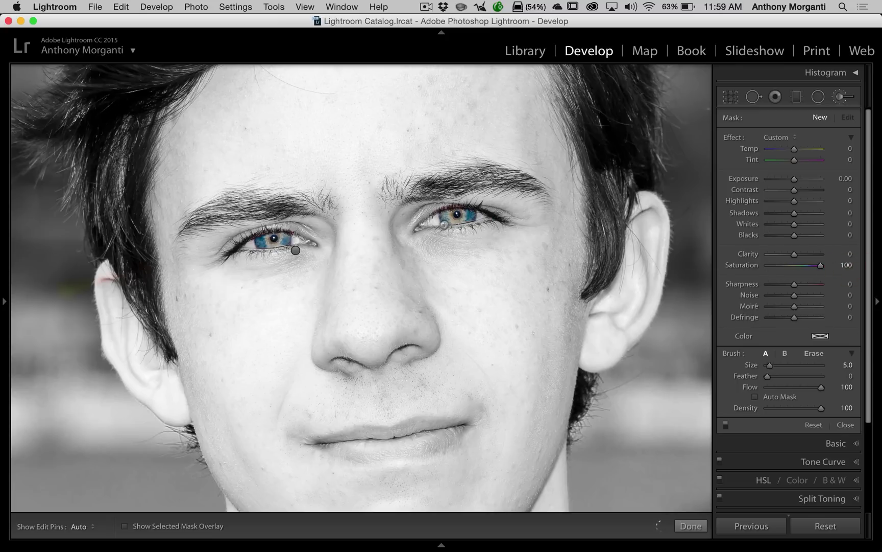
key(bracketleft)
key(bracketleft)
key(bracketleft)
Step: Paint the saturation boost over the irises of both eyes and close the Adjustment Brush
key(h)
drag(447, 220, 470, 216)
key(h)
click(449, 217)
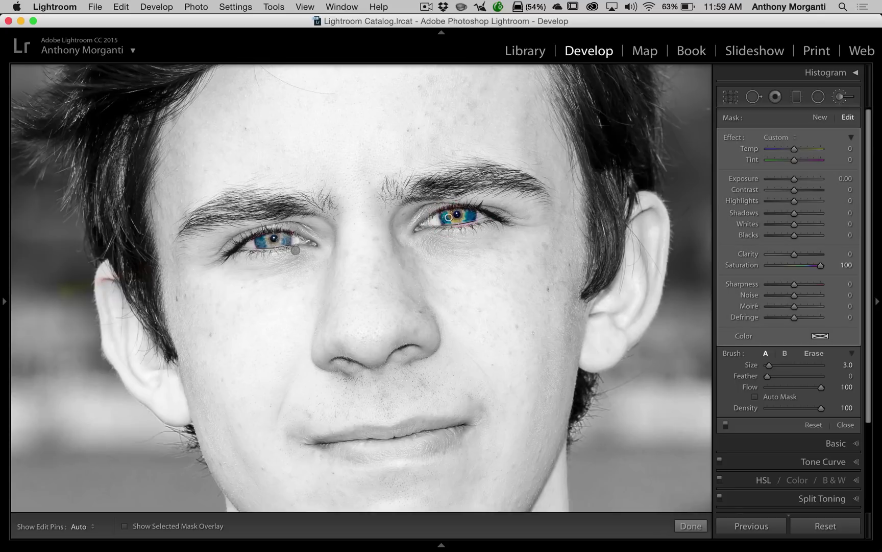
key(h)
mouse_move(256, 240)
mouse_down()
mouse_move(284, 239)
mouse_move(266, 242)
mouse_up()
key(h)
click(842, 97)
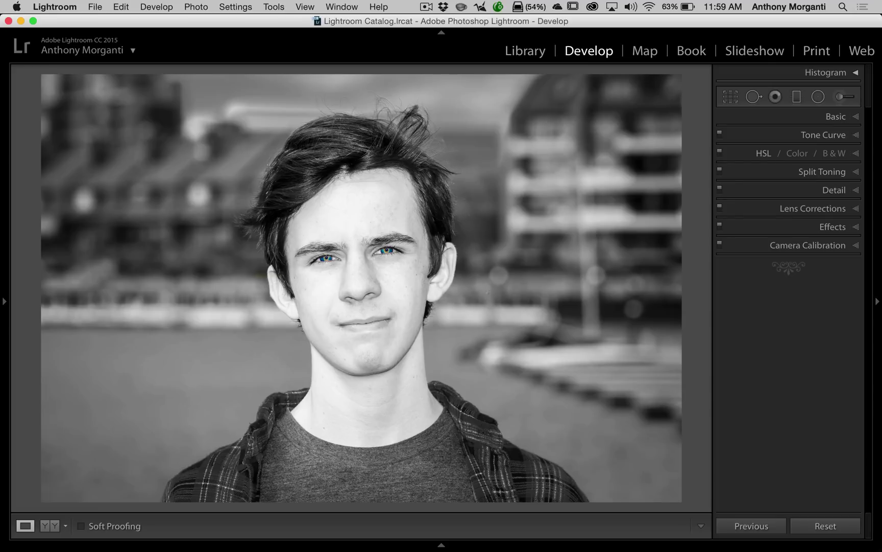
Step: Delete the saturation boost adjustment from the eyes and close the Adjustment Brush
click(368, 277)
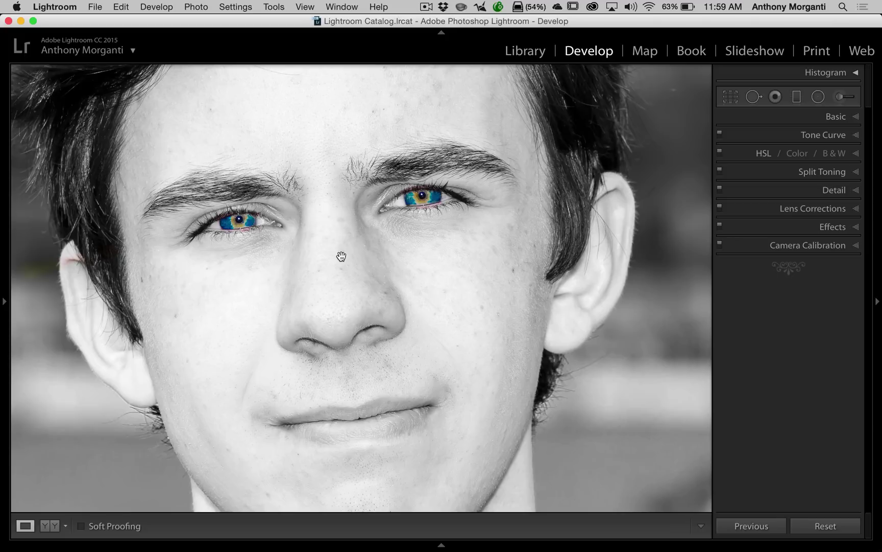
click(847, 98)
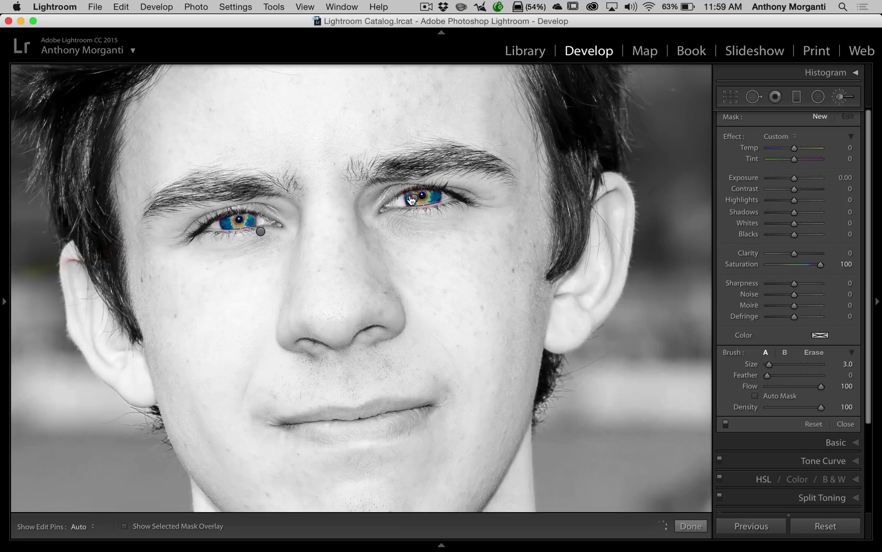
click(412, 199)
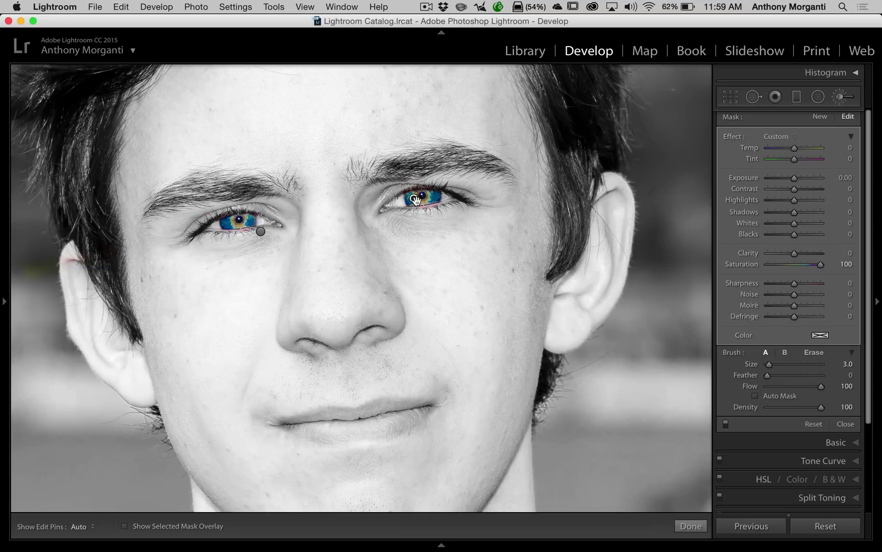
key(BackSpace)
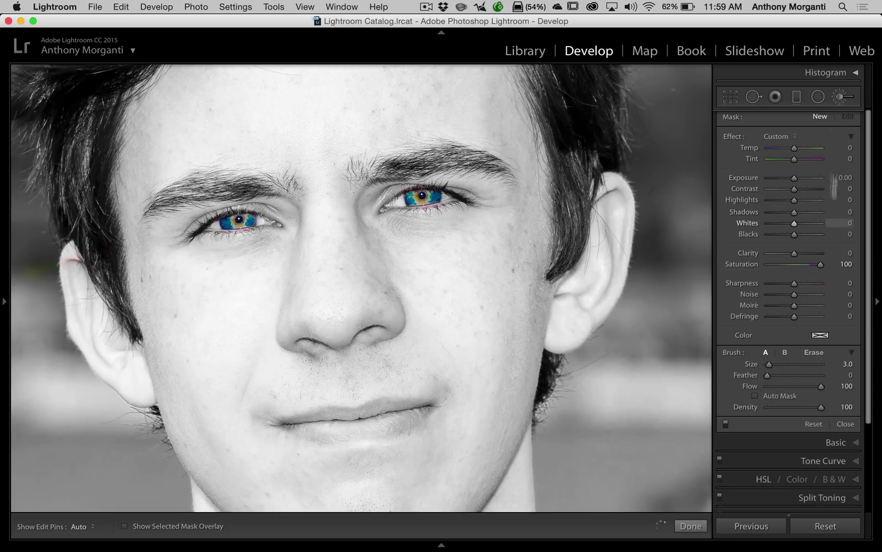
click(842, 97)
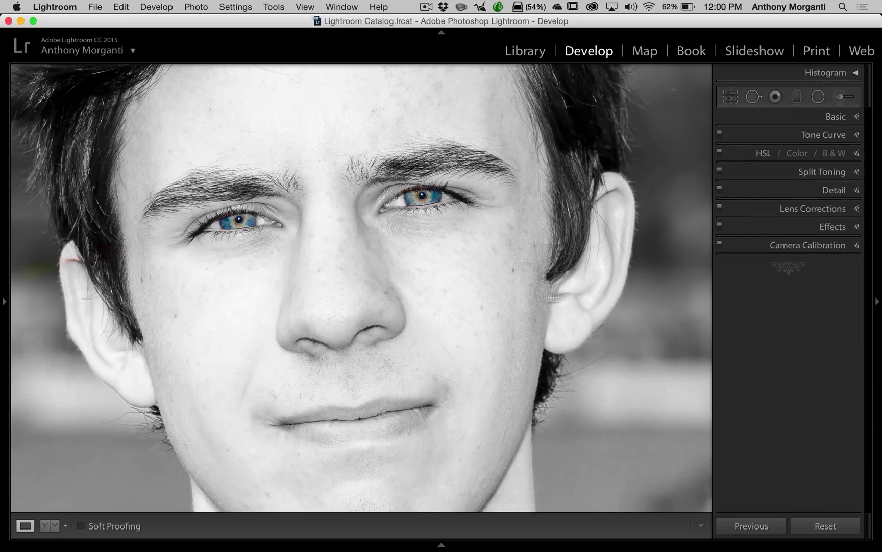
click(323, 301)
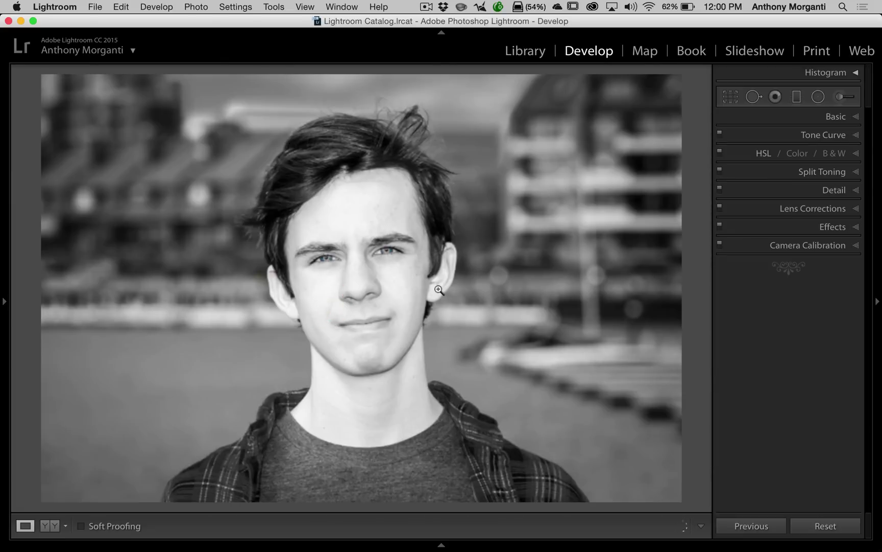